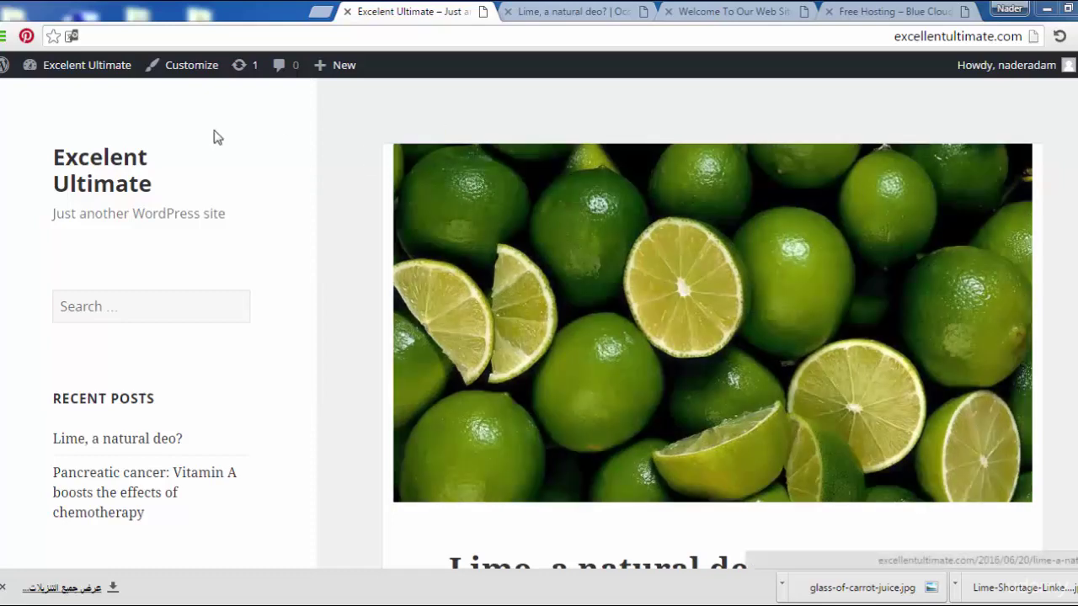
- Open the site's admin dashboard and go to the post categories management page
{"action": "mouse_move", "coordinate": [91, 76]}
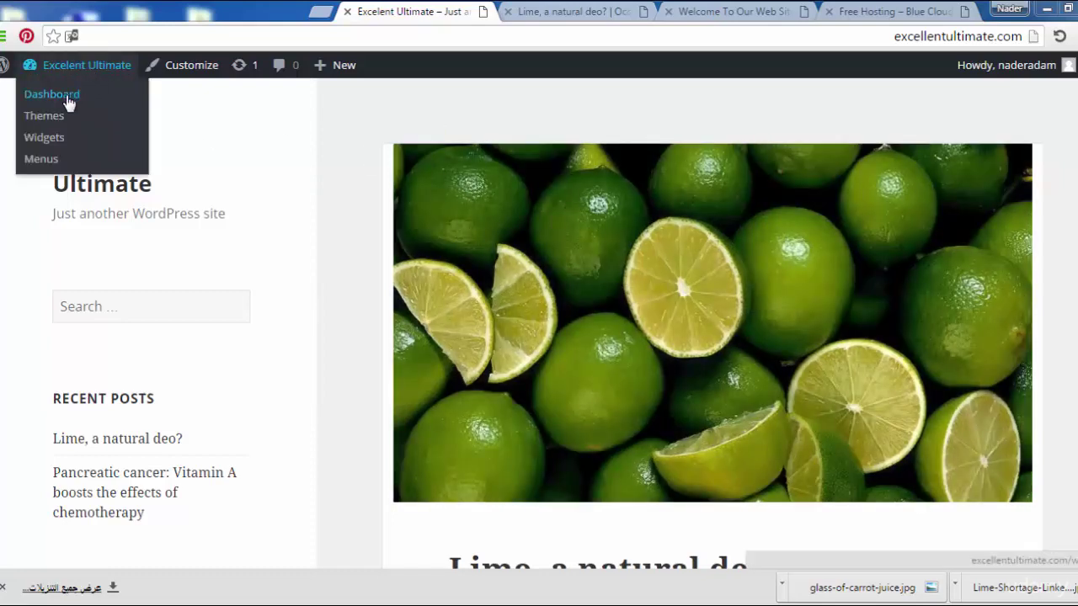
{"action": "left_click", "coordinate": [69, 101]}
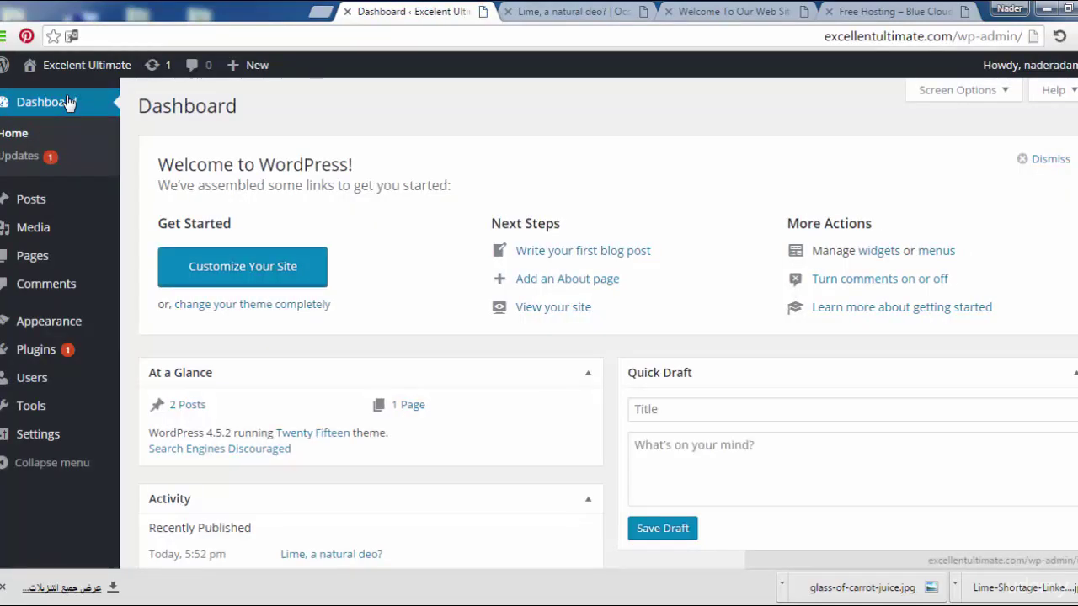
{"action": "mouse_move", "coordinate": [48, 221]}
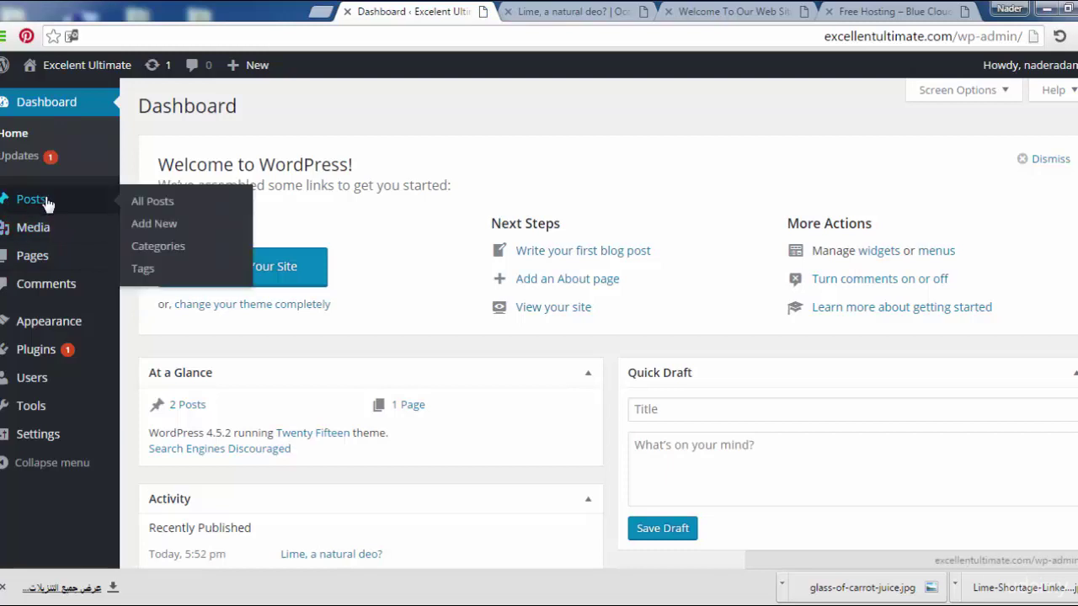
{"action": "left_click", "coordinate": [48, 202]}
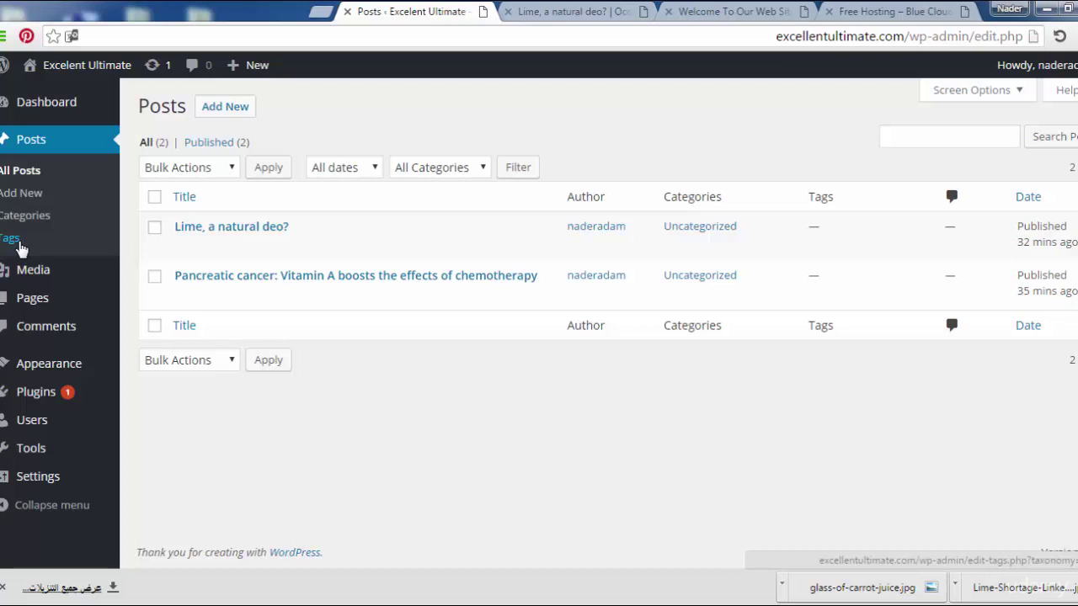
{"action": "left_click", "coordinate": [37, 221]}
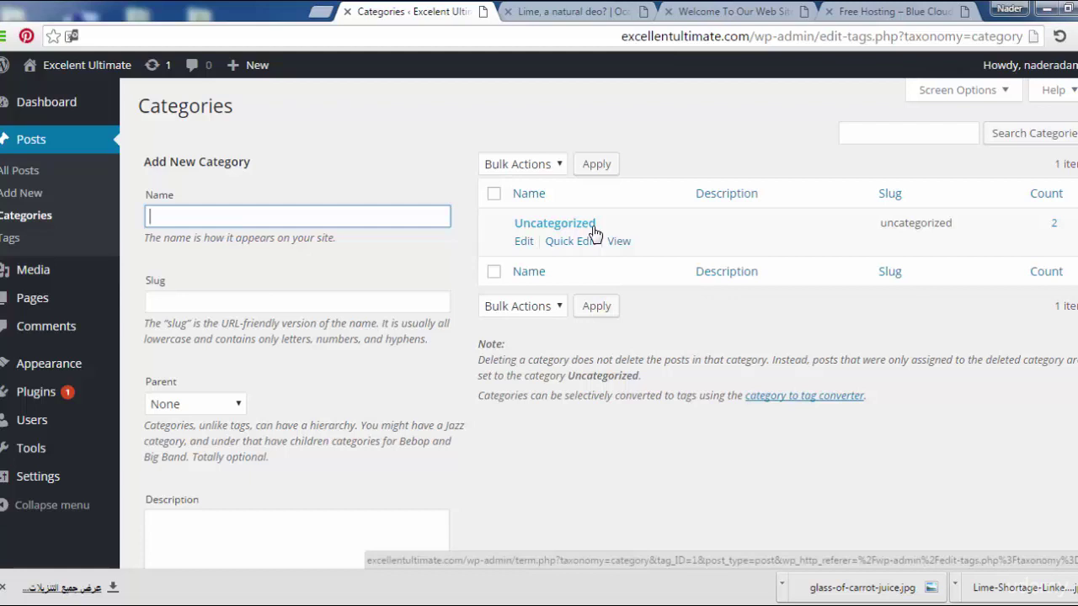
- Rename the Uncategorized category to Health, set its slug to Health as well, and save the update
{"action": "left_click", "coordinate": [524, 241]}
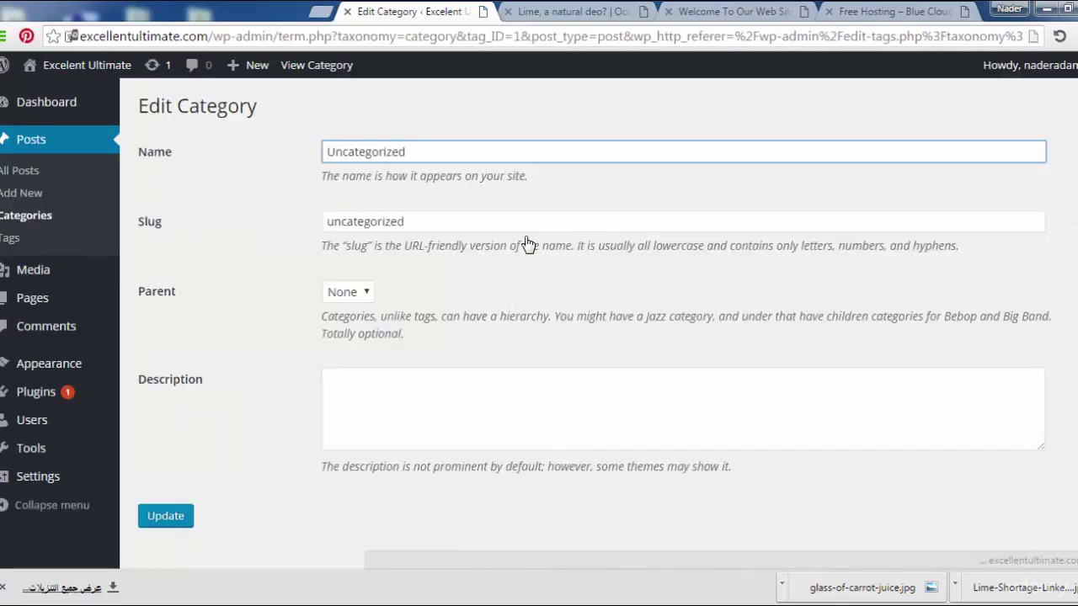
{"action": "double_click", "coordinate": [429, 152]}
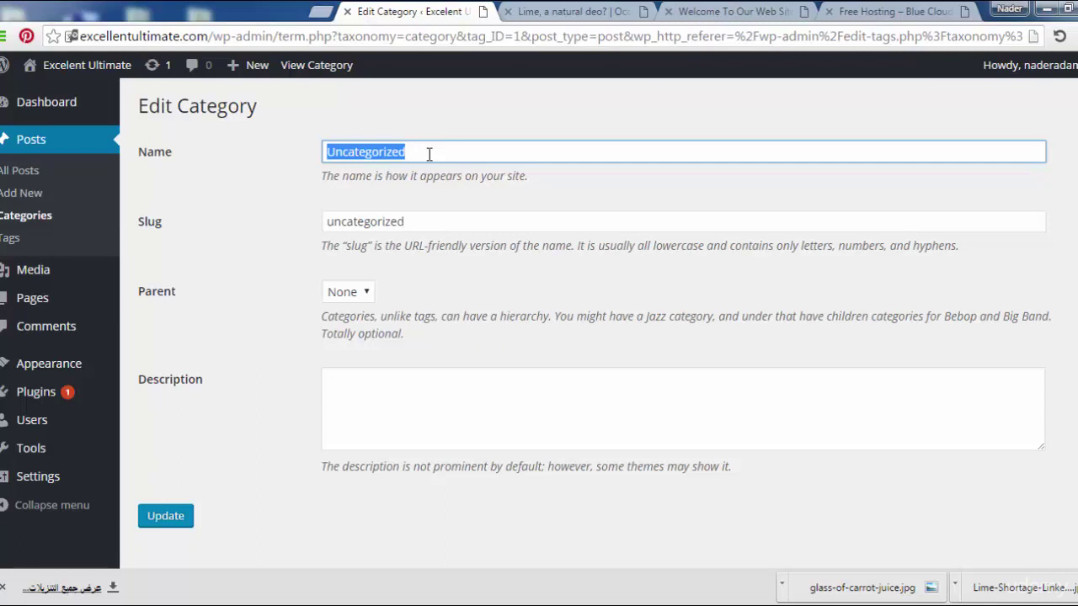
{"action": "key", "text": "BackSpace"}
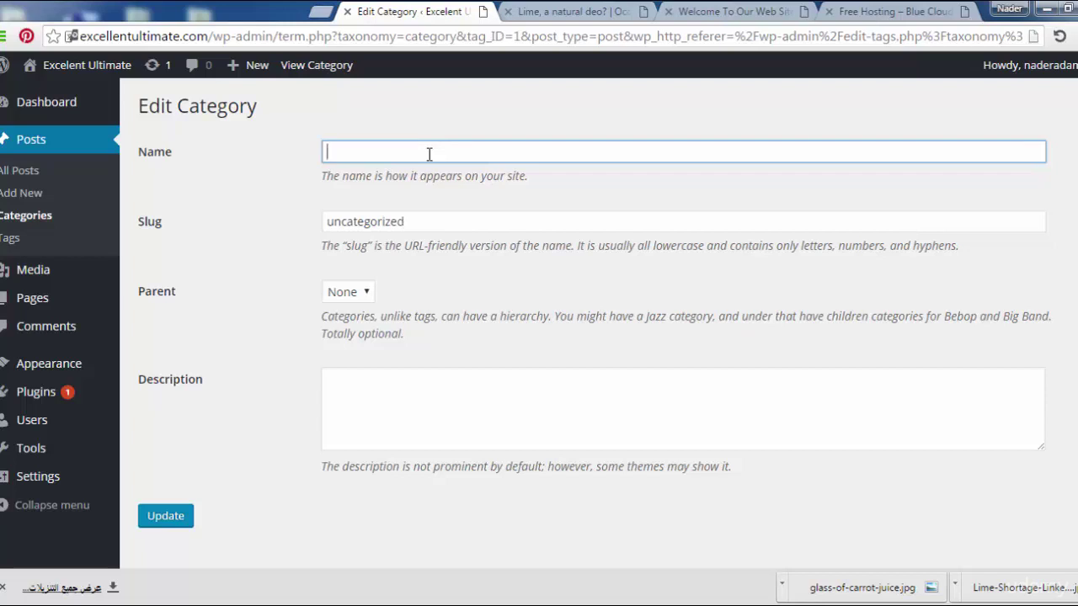
{"action": "type", "text": "Health"}
{"action": "double_click", "coordinate": [346, 152]}
{"action": "key", "text": "ctrl+c"}
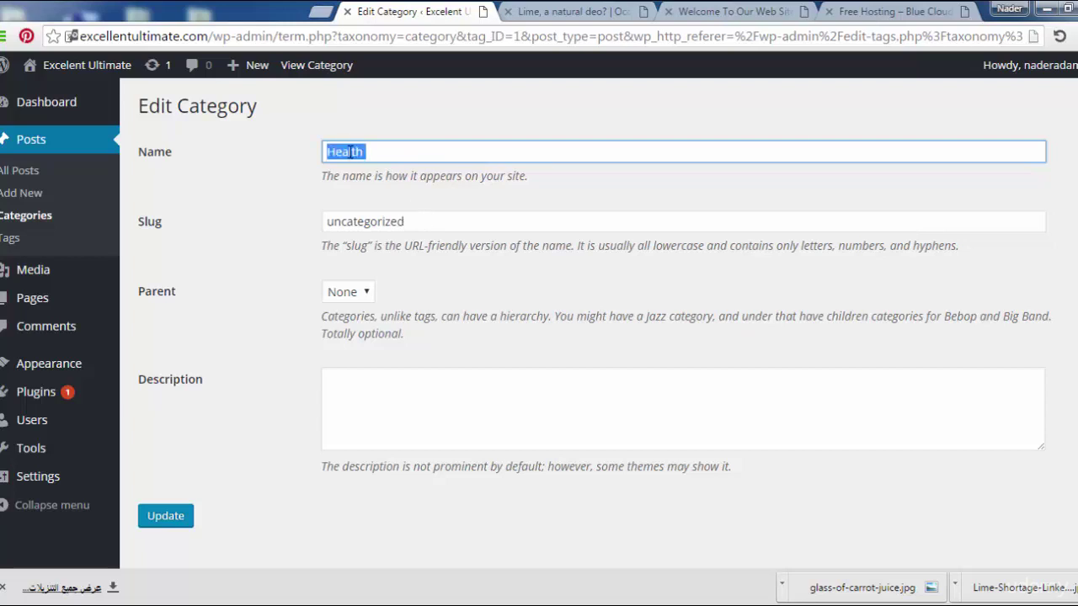
{"action": "double_click", "coordinate": [384, 220]}
{"action": "key", "text": "ctrl+v"}
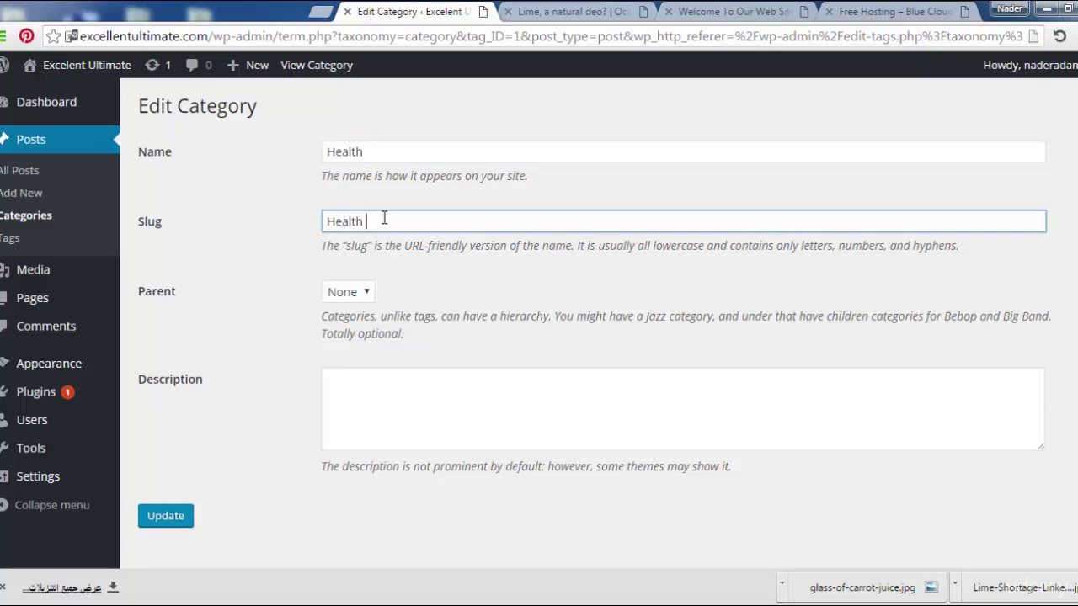
{"action": "left_click", "coordinate": [173, 522]}
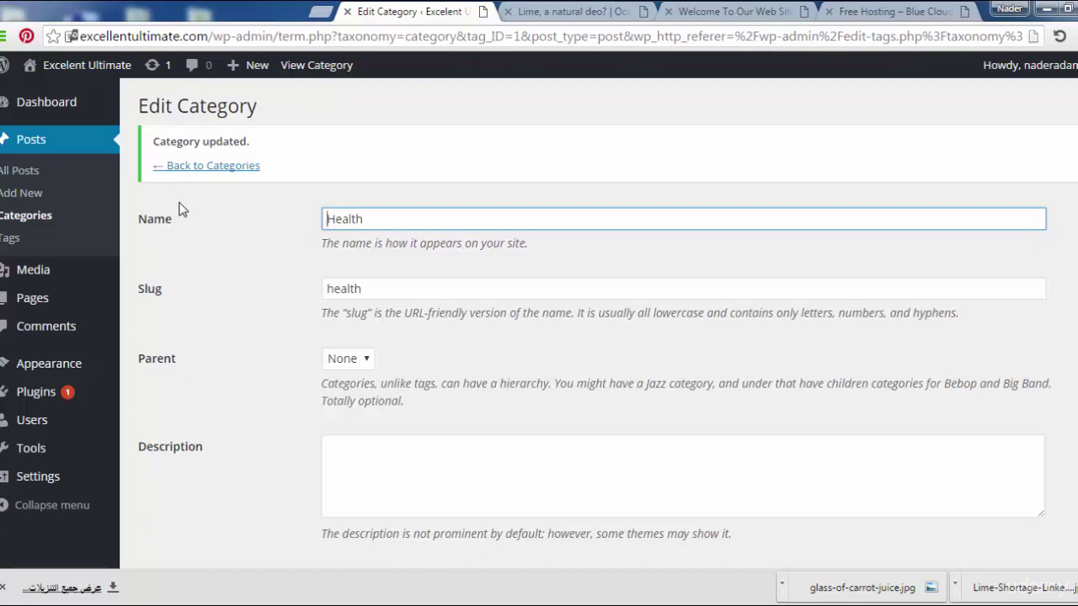
- Return to the categories list and add a category named Women and Beauty, using the same text as its slug
{"action": "left_click", "coordinate": [192, 169]}
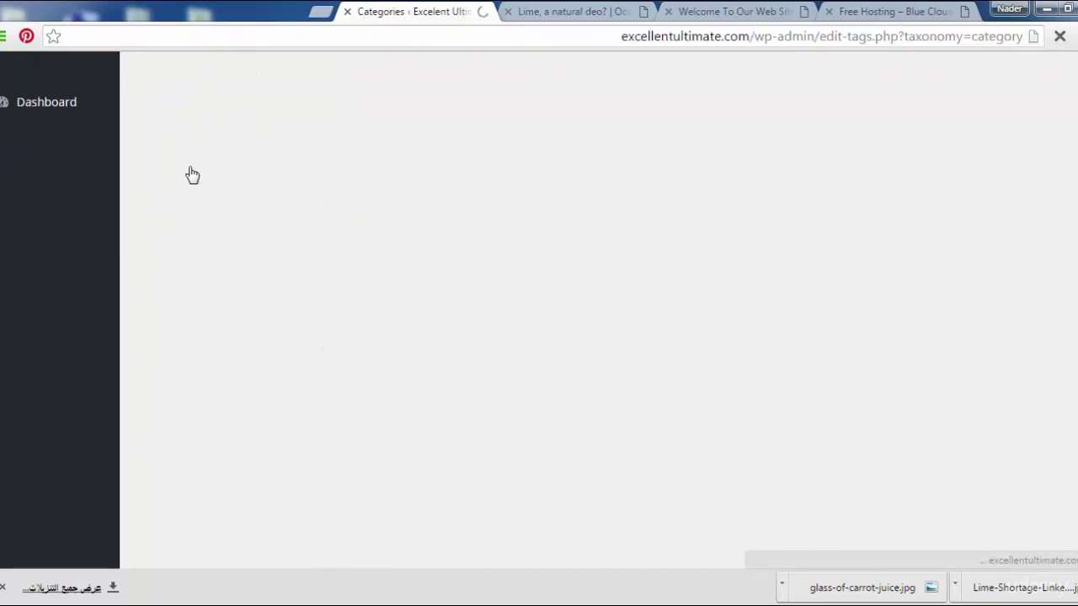
{"action": "mouse_move", "coordinate": [556, 241]}
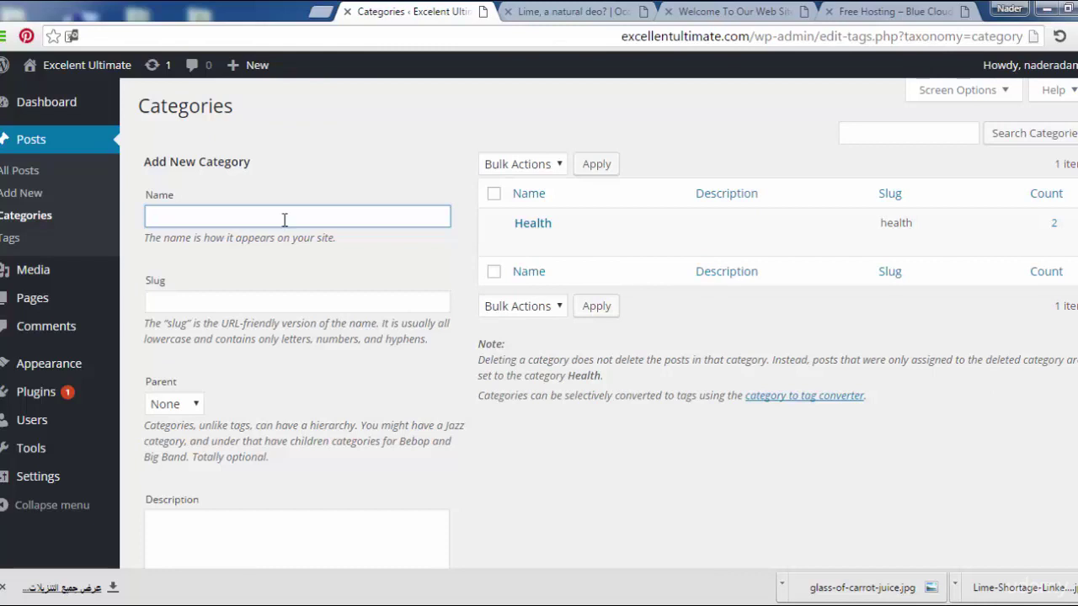
{"action": "type", "text": "Womens"}
{"action": "right_click", "coordinate": [186, 220]}
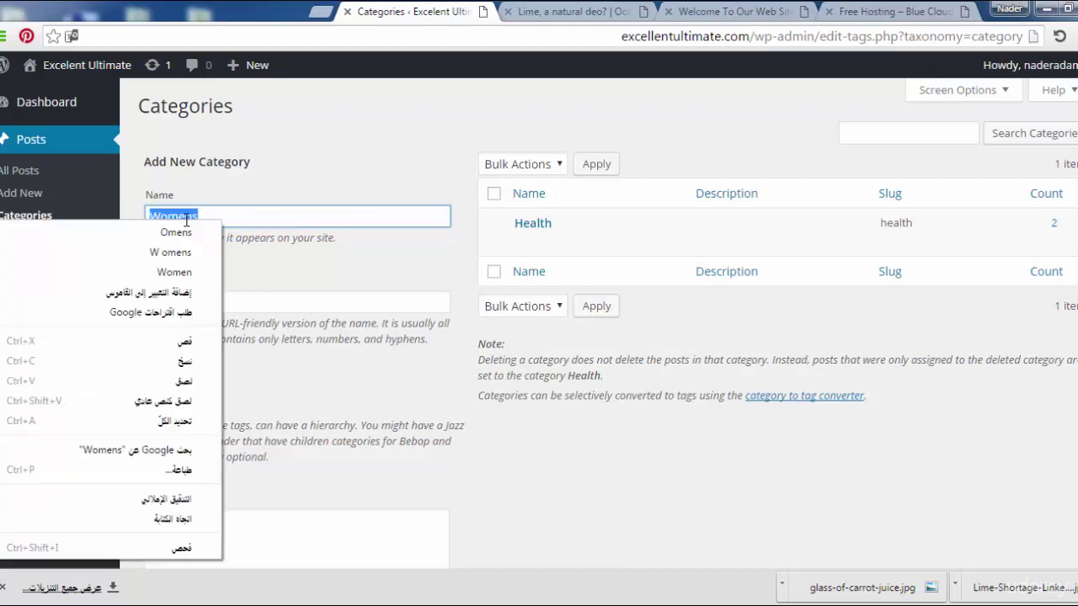
{"action": "left_click", "coordinate": [207, 272]}
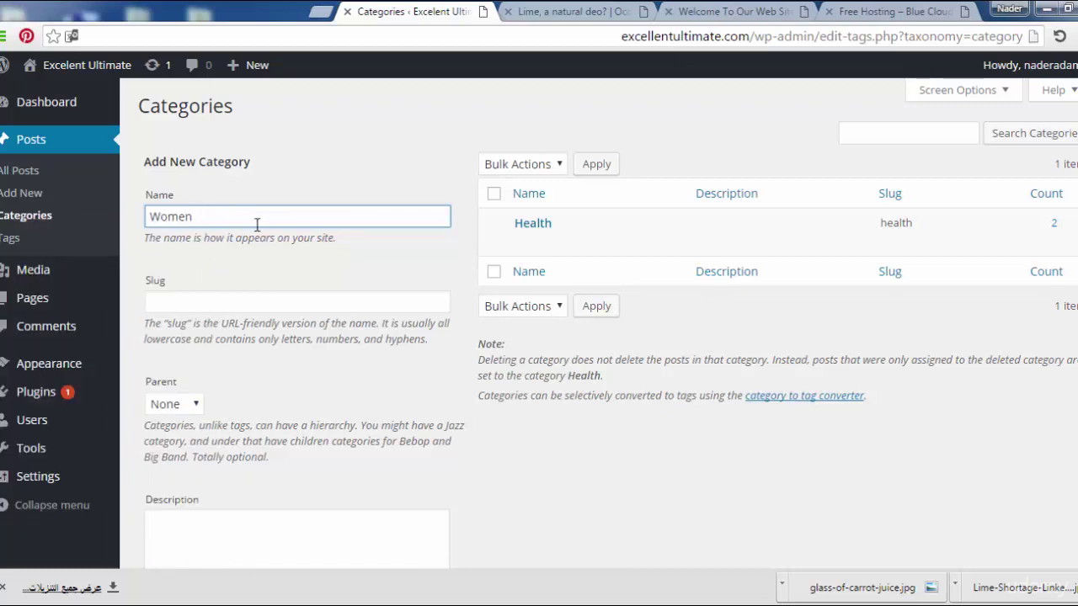
{"action": "type", "text": "and Beauty"}
{"action": "triple_click", "coordinate": [258, 216]}
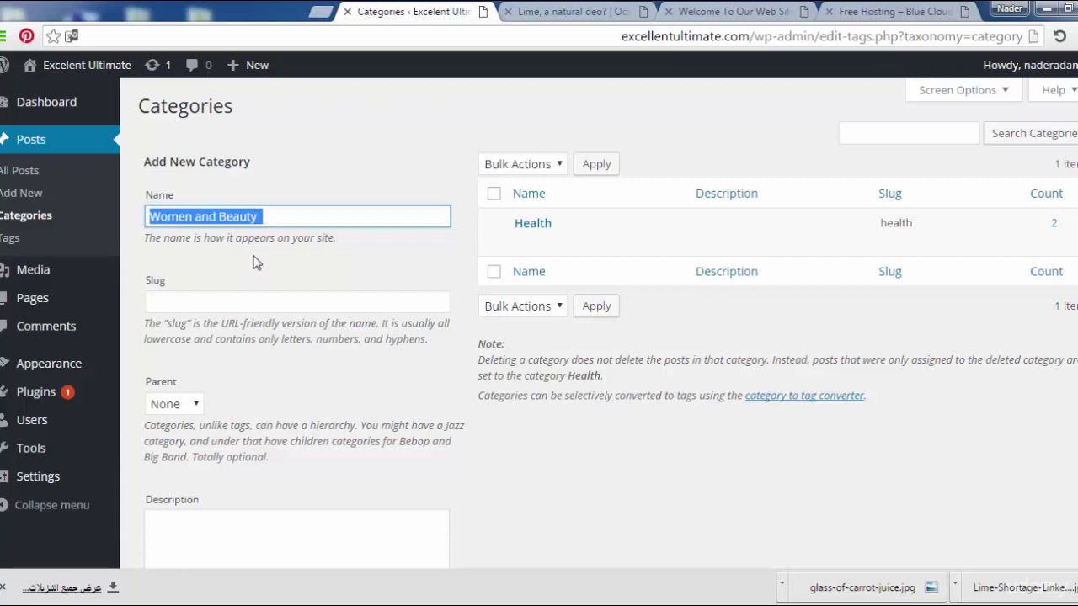
{"action": "left_click", "coordinate": [250, 306]}
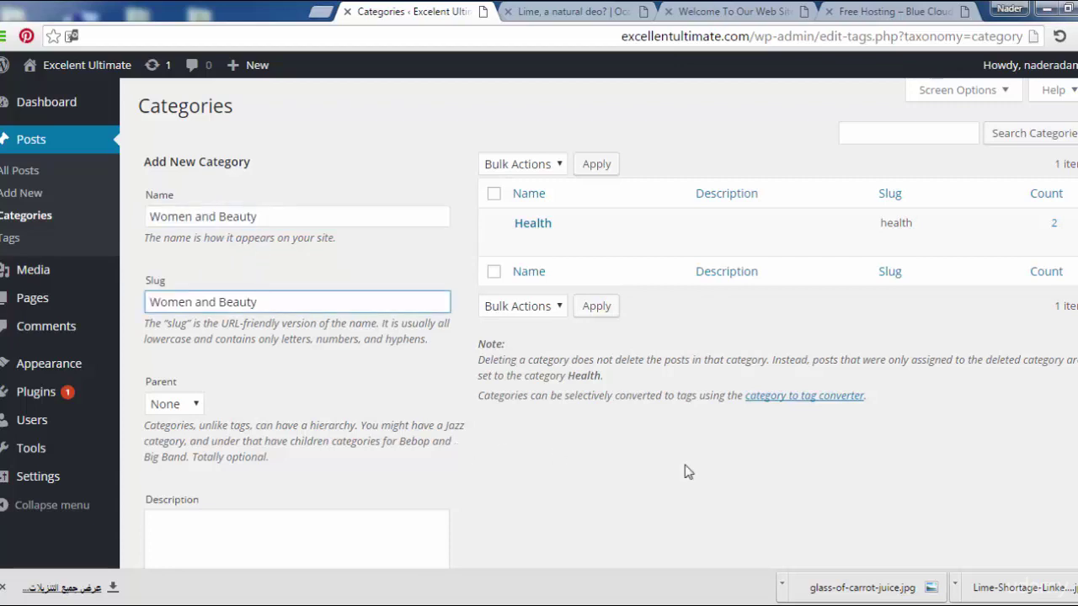
{"action": "scroll", "coordinate": [686, 470], "scroll_direction": "down", "scroll_amount": 3}
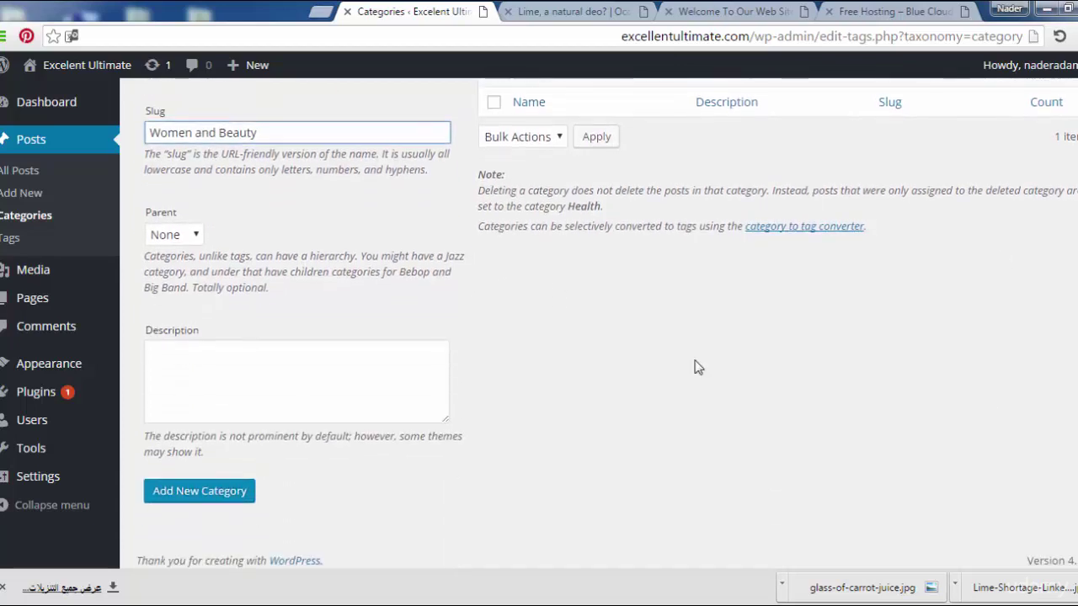
{"action": "left_click", "coordinate": [202, 496]}
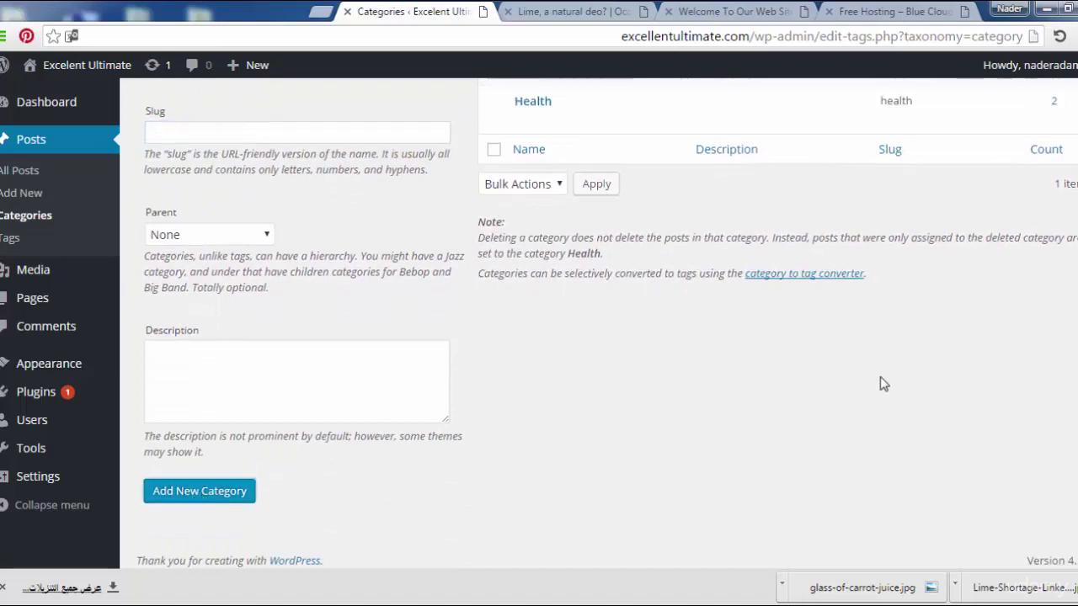
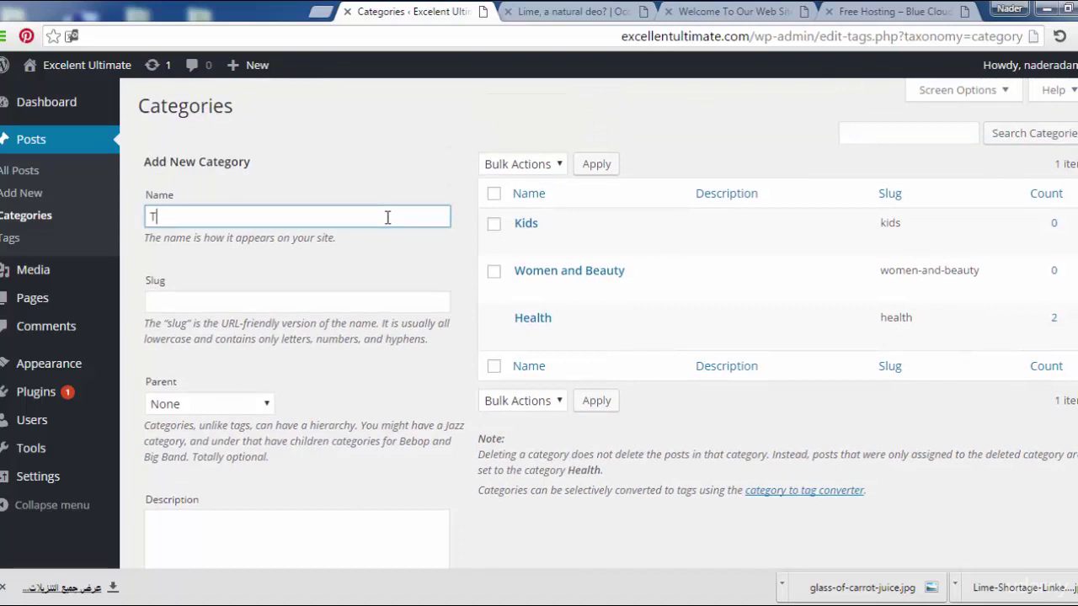
- Add a new category named Tours and Travel, using the same text as its slug
{"action": "type", "text": "ravel"}
{"action": "key", "text": "Home"}
{"action": "type", "text": "Tours and"}
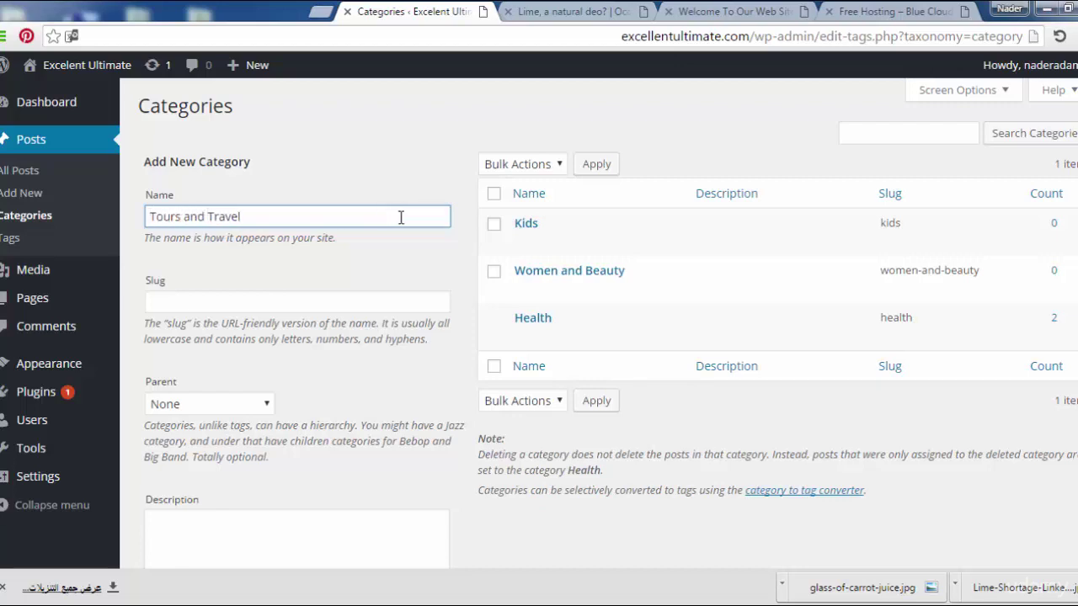
{"action": "double_click", "coordinate": [306, 223]}
{"action": "triple_click", "coordinate": [306, 223]}
{"action": "key", "text": "ctrl+c"}
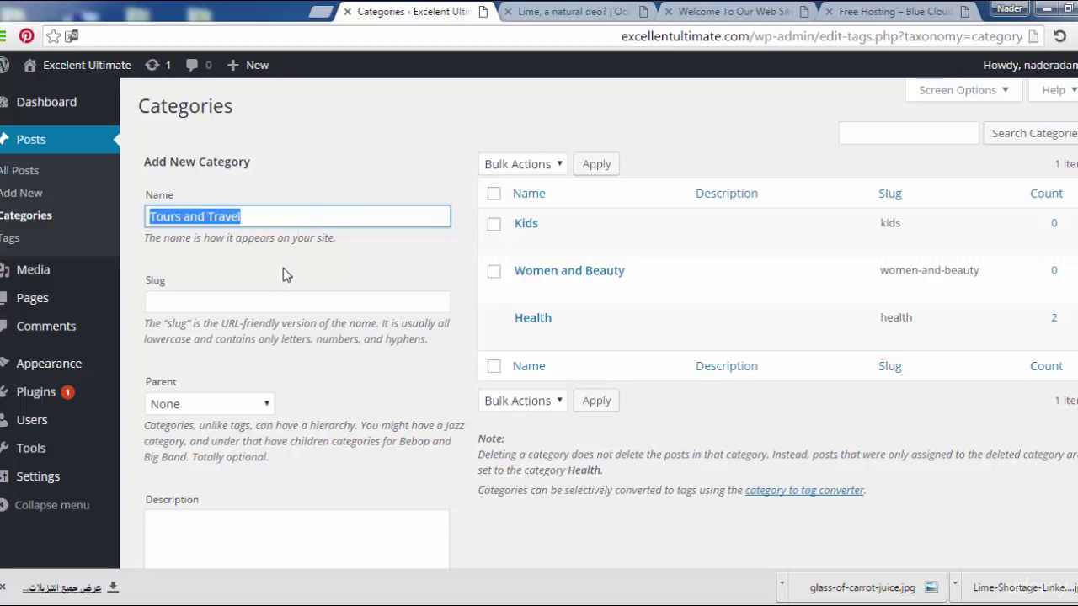
{"action": "left_click", "coordinate": [276, 310]}
{"action": "key", "text": "ctrl+v"}
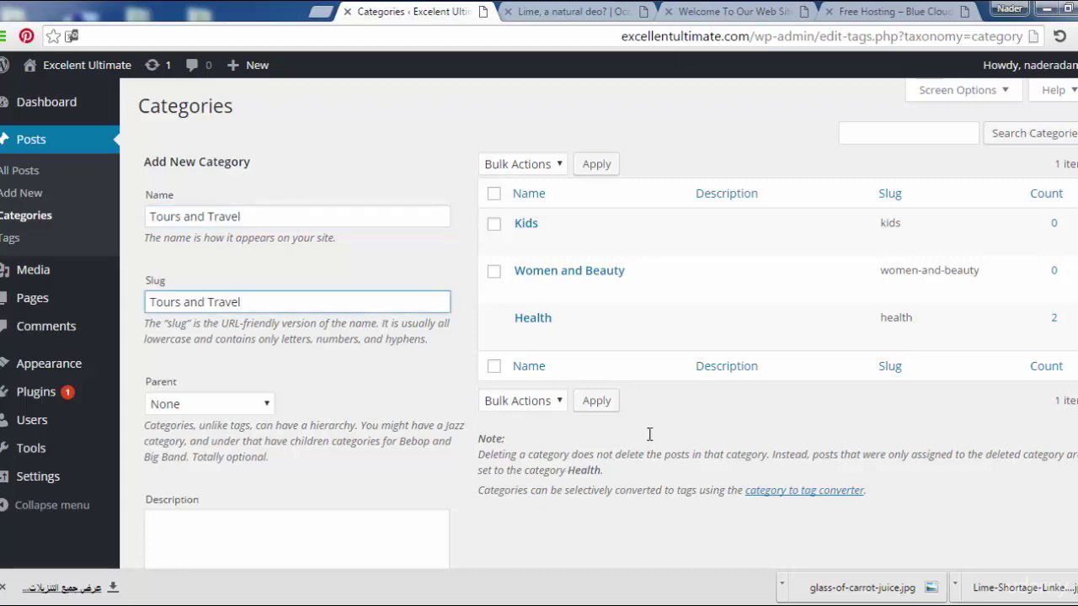
{"action": "scroll", "coordinate": [489, 421], "scroll_direction": "down", "scroll_amount": 2}
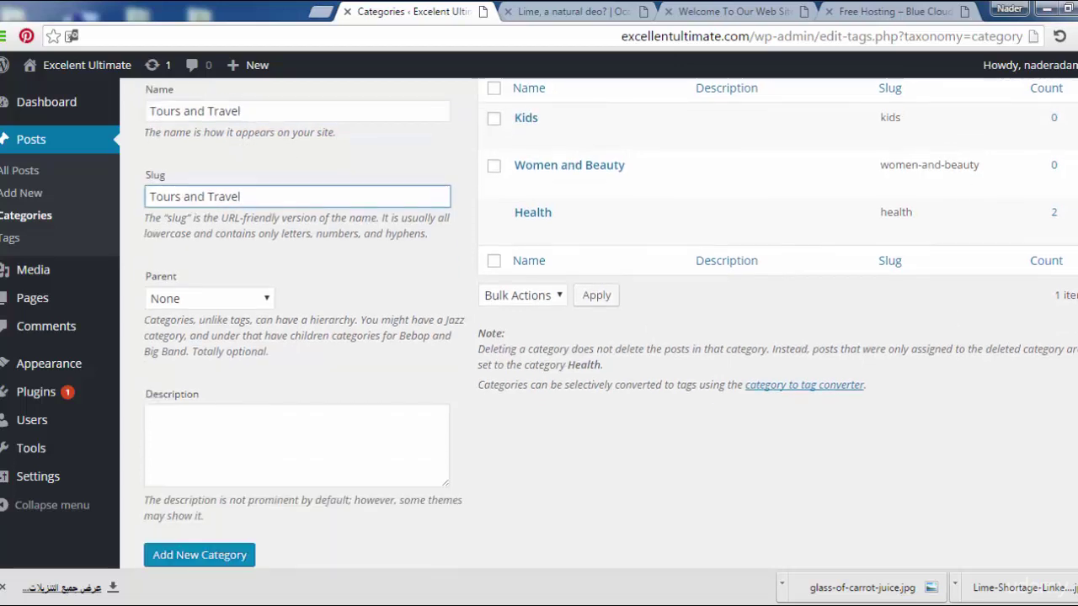
{"action": "left_click", "coordinate": [256, 557]}
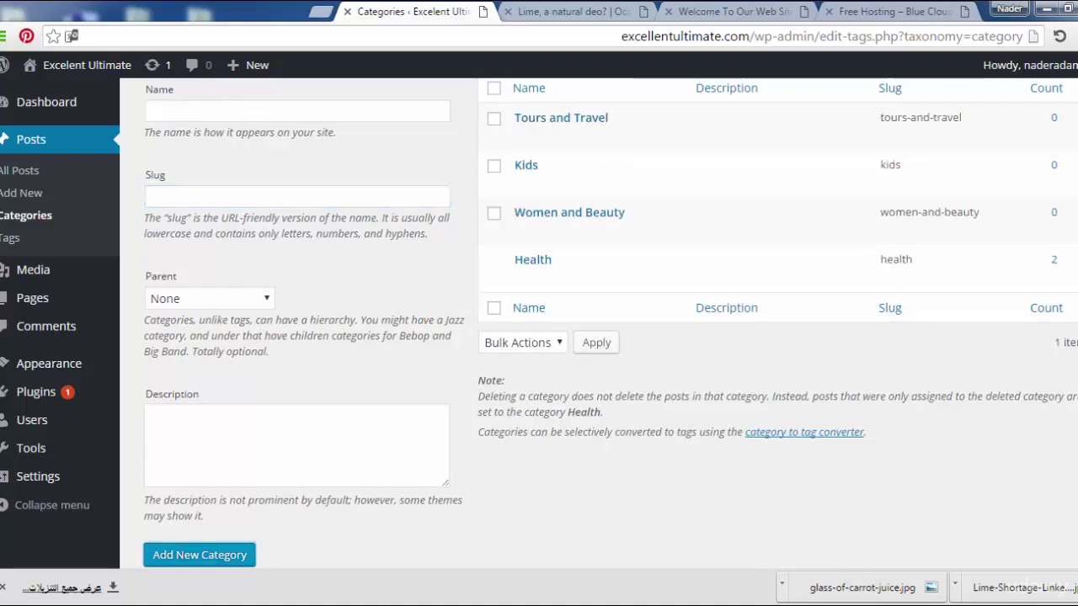
- Add a new category named Academic with the slug Academic and no parent
{"action": "scroll", "coordinate": [590, 337], "scroll_direction": "up", "scroll_amount": 1}
{"action": "scroll", "coordinate": [606, 253], "scroll_direction": "up", "scroll_amount": 1}
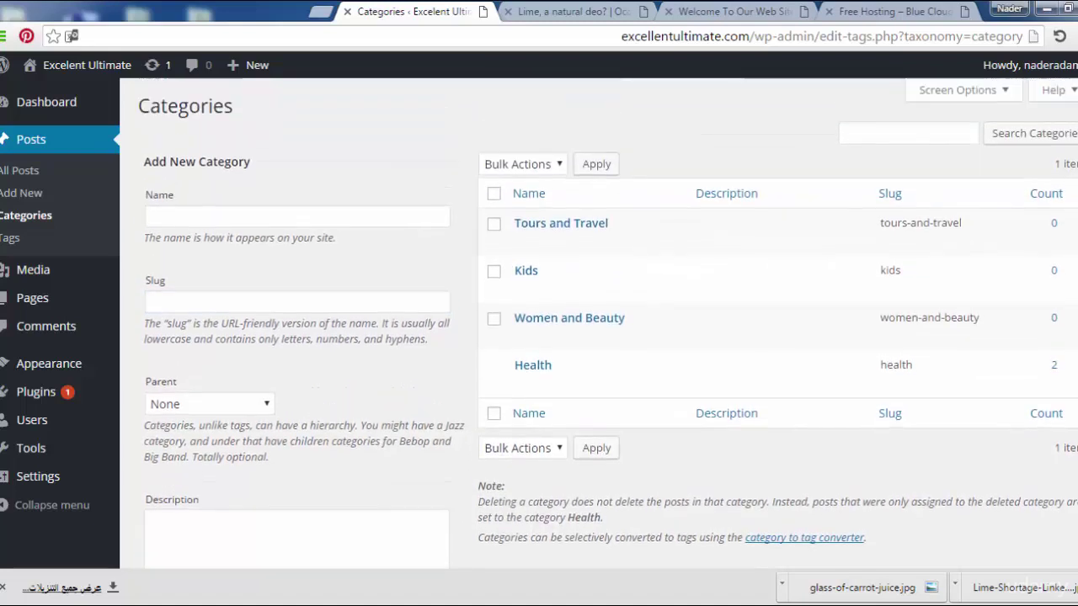
{"action": "left_click", "coordinate": [380, 218]}
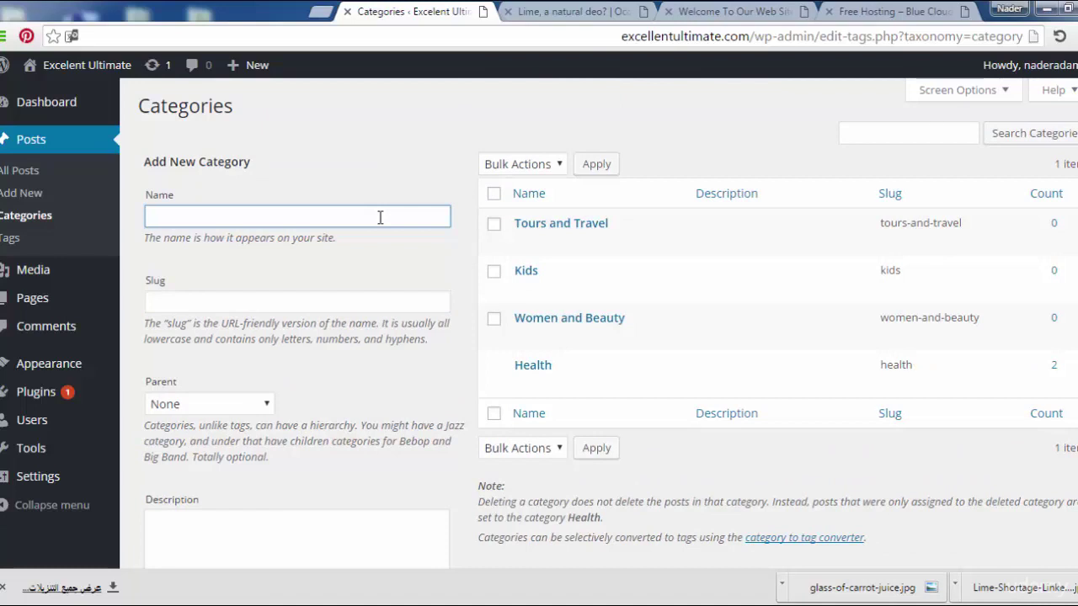
{"action": "type", "text": "Academic"}
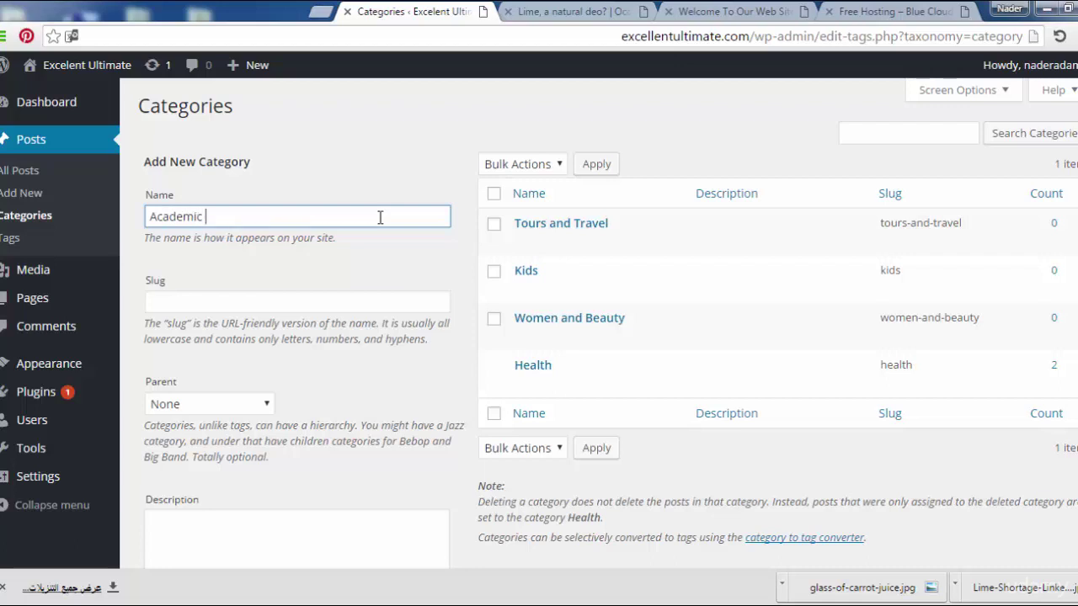
{"action": "double_click", "coordinate": [289, 214]}
{"action": "key", "text": "ctrl+c"}
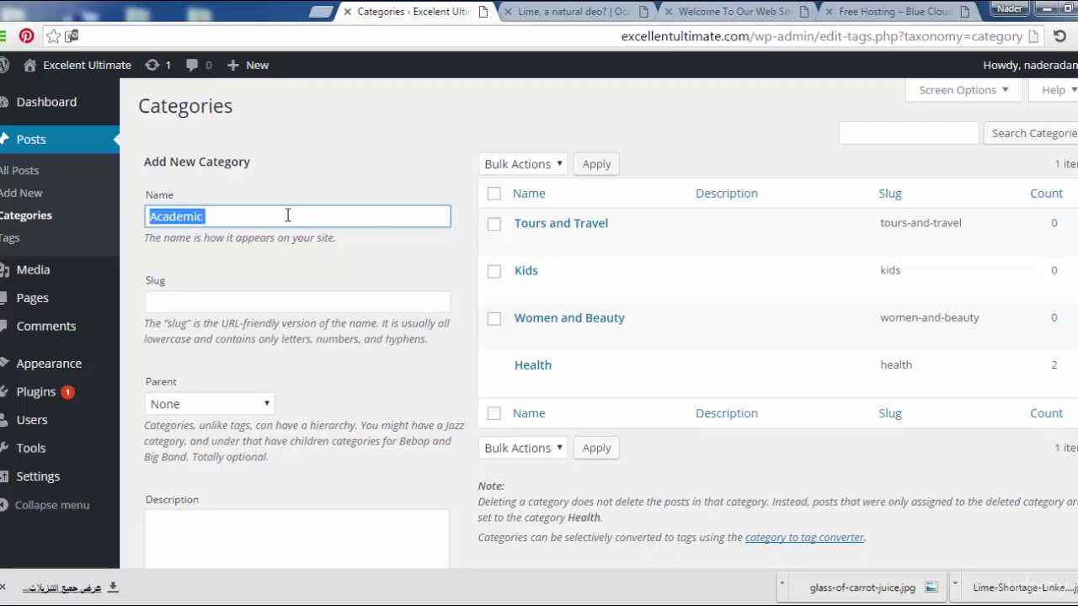
{"action": "left_click", "coordinate": [256, 304]}
{"action": "key", "text": "ctrl+v"}
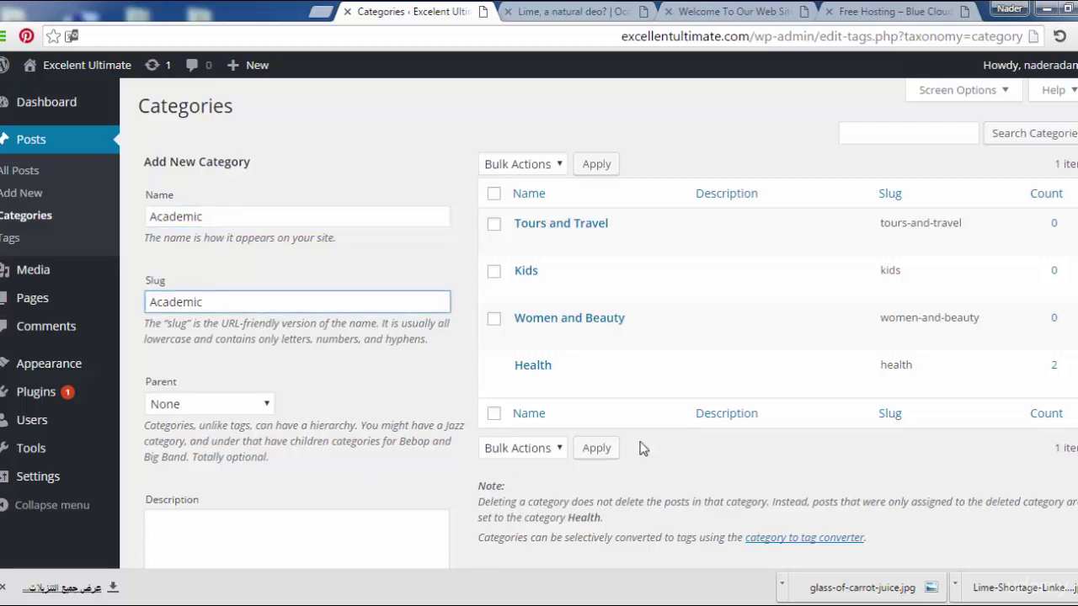
{"action": "scroll", "coordinate": [977, 307], "scroll_direction": "down", "scroll_amount": 2}
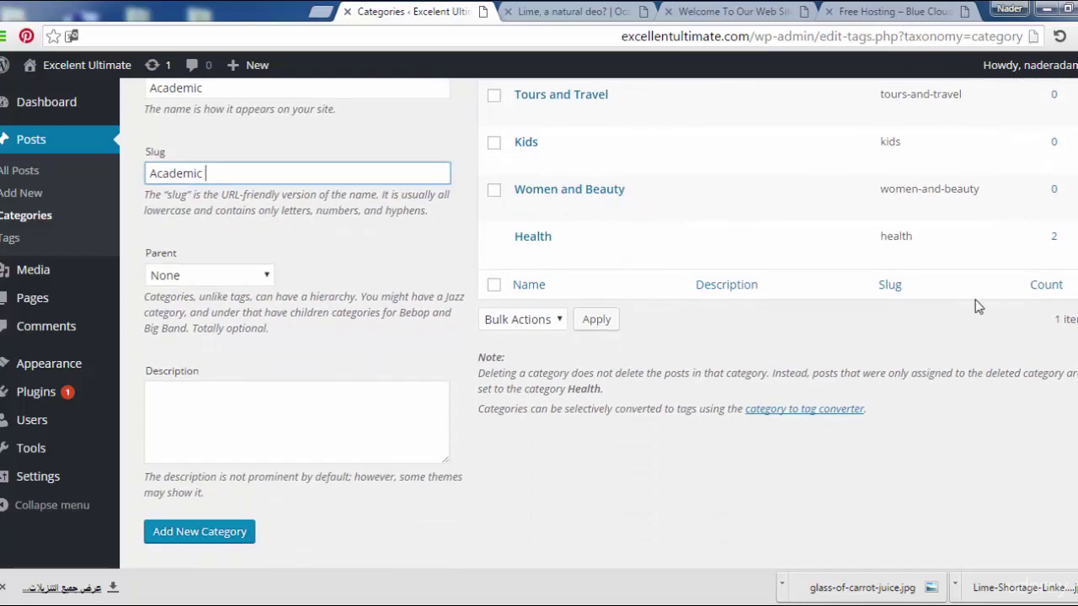
{"action": "left_click", "coordinate": [176, 533]}
- Add a new category named Men with the slug Men and no parent
{"action": "scroll", "coordinate": [782, 217], "scroll_direction": "up", "scroll_amount": 3}
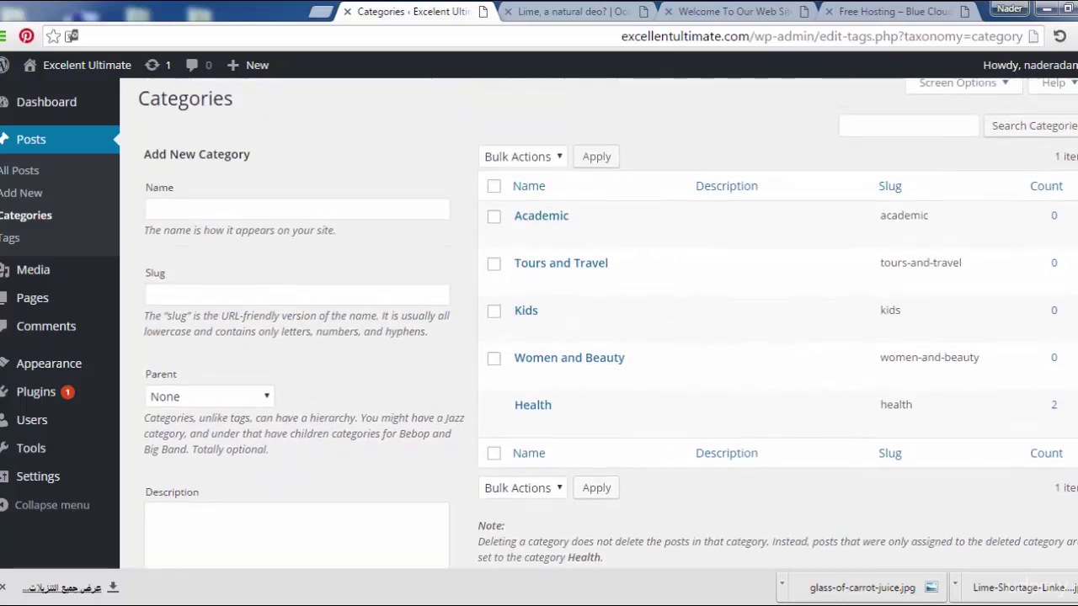
{"action": "left_click", "coordinate": [413, 217]}
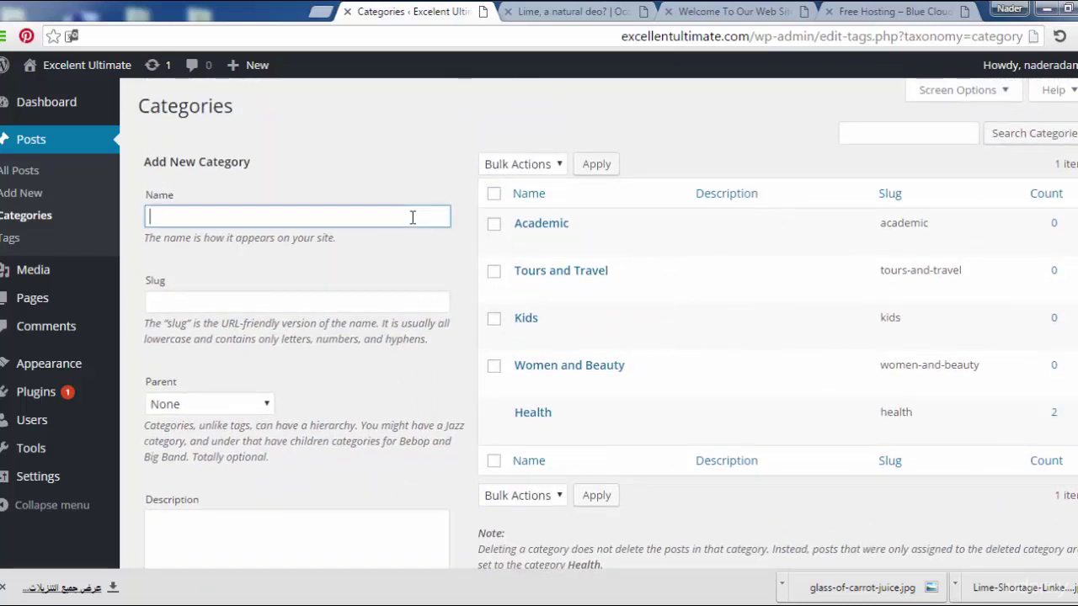
{"action": "type", "text": "Men"}
{"action": "double_click", "coordinate": [378, 216]}
{"action": "key", "text": "ctrl+c"}
{"action": "left_click", "coordinate": [246, 304]}
{"action": "key", "text": "ctrl+v"}
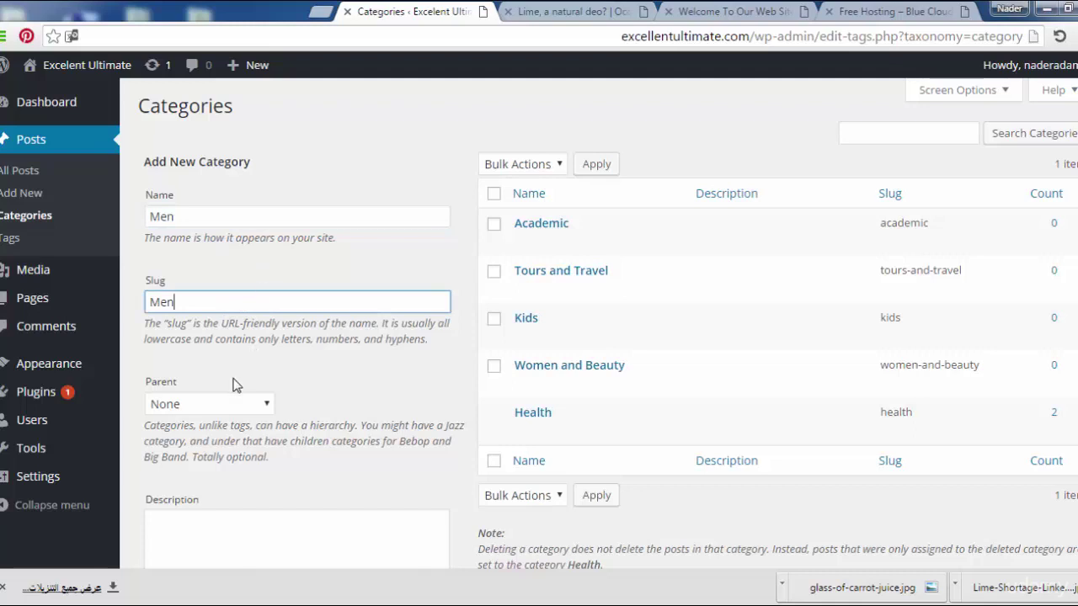
{"action": "scroll", "coordinate": [806, 272], "scroll_direction": "down", "scroll_amount": 2}
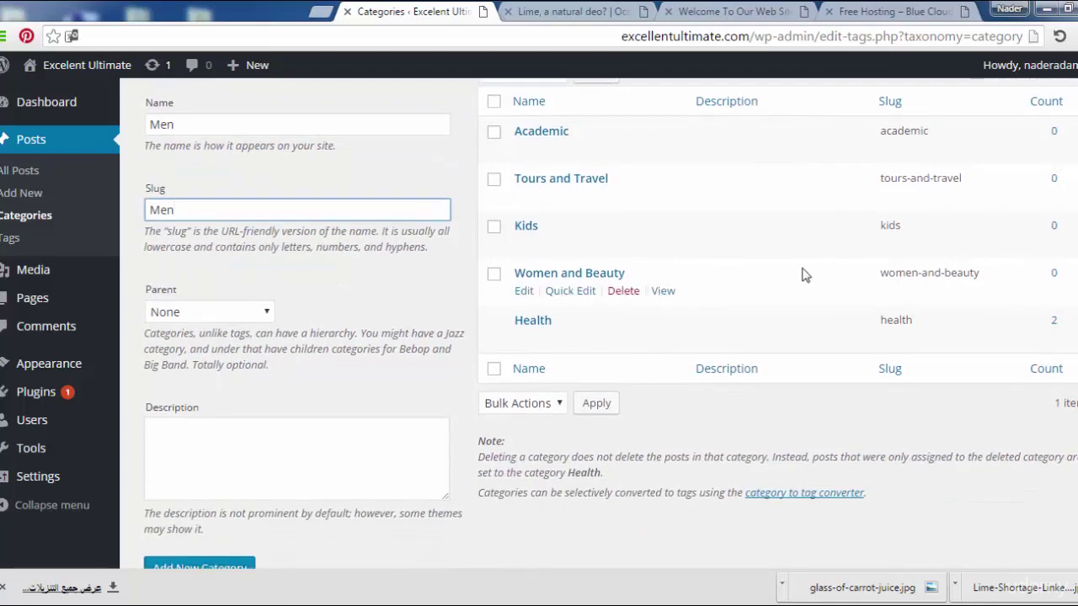
{"action": "scroll", "coordinate": [734, 284], "scroll_direction": "down", "scroll_amount": 1}
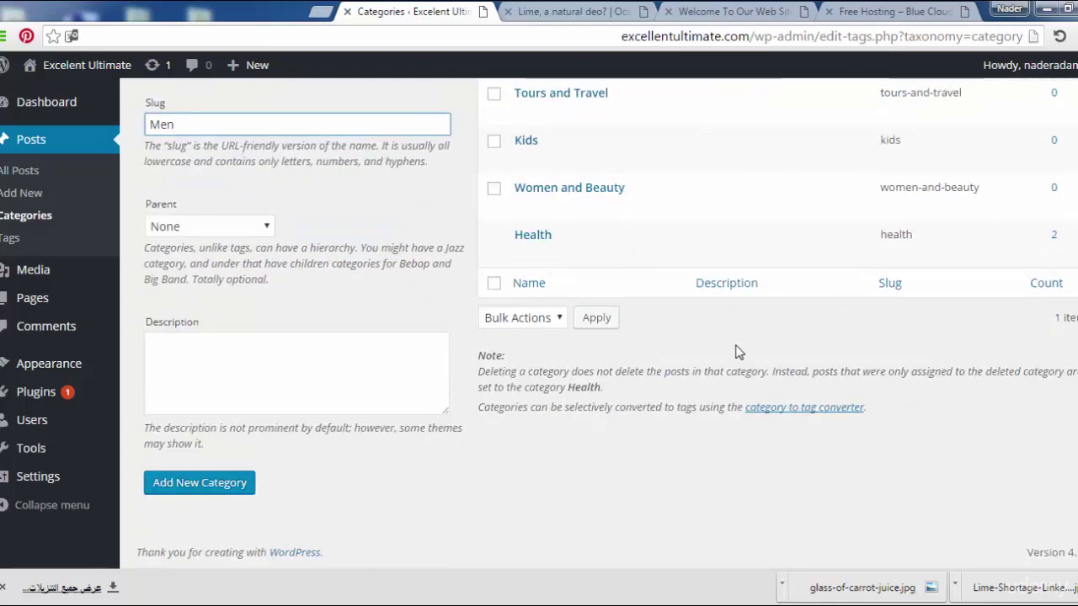
{"action": "left_click", "coordinate": [202, 486]}
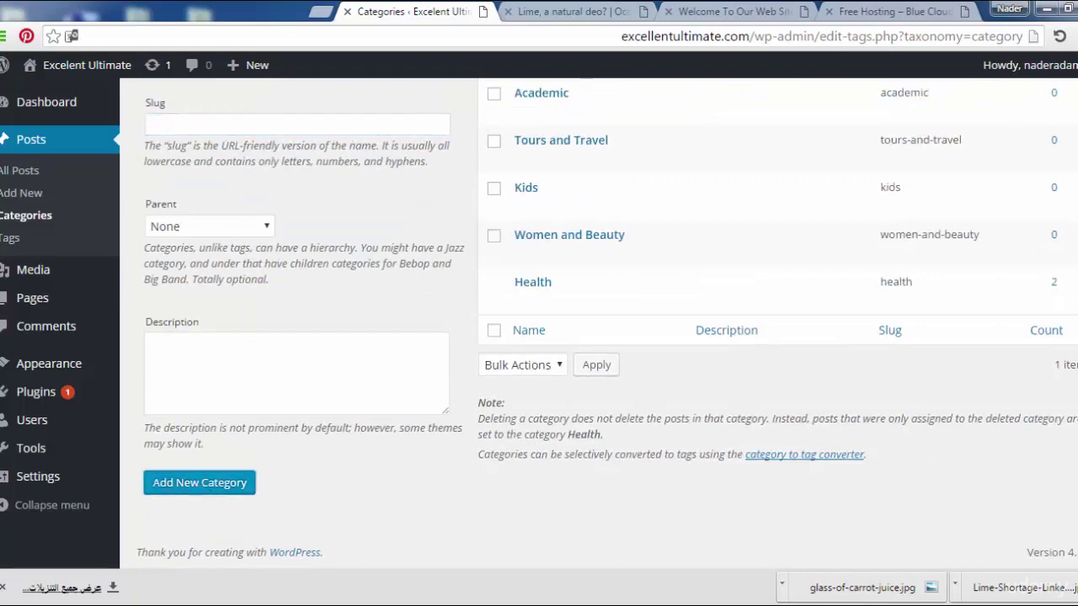
{"action": "scroll", "coordinate": [606, 318], "scroll_direction": "up", "scroll_amount": 2}
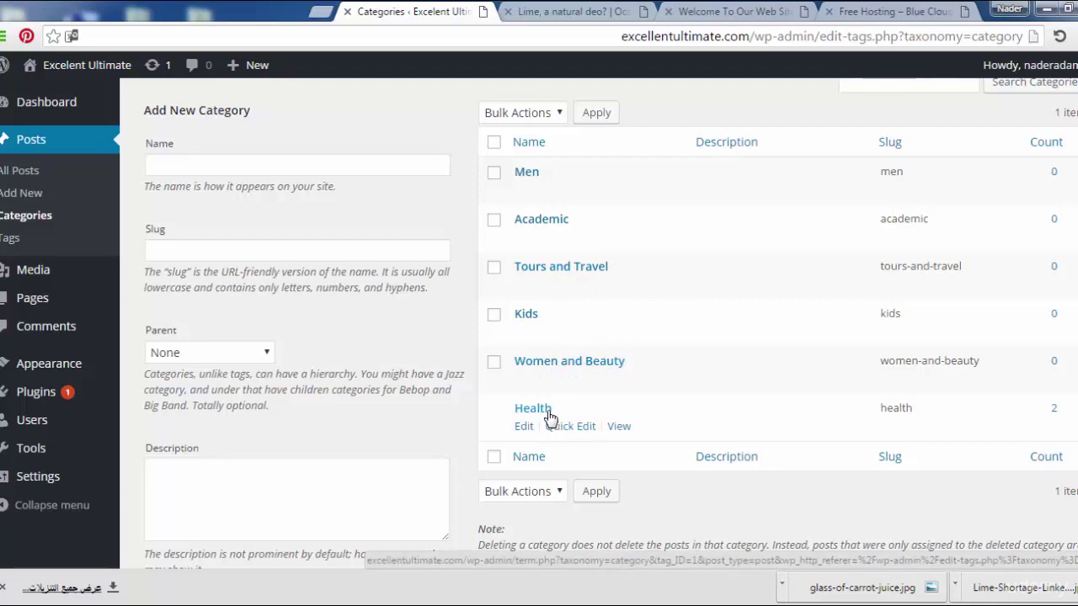
- Open the post tags page and add a tag named Education, using the same text as its slug
{"action": "left_click", "coordinate": [12, 240]}
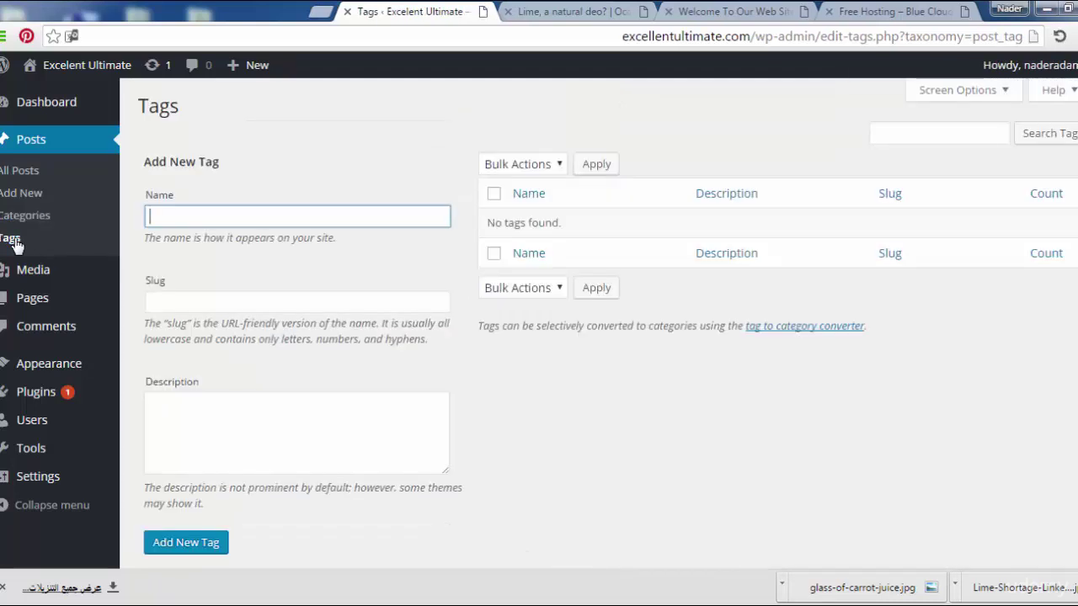
{"action": "left_click", "coordinate": [245, 216]}
{"action": "left_click", "coordinate": [3, 590]}
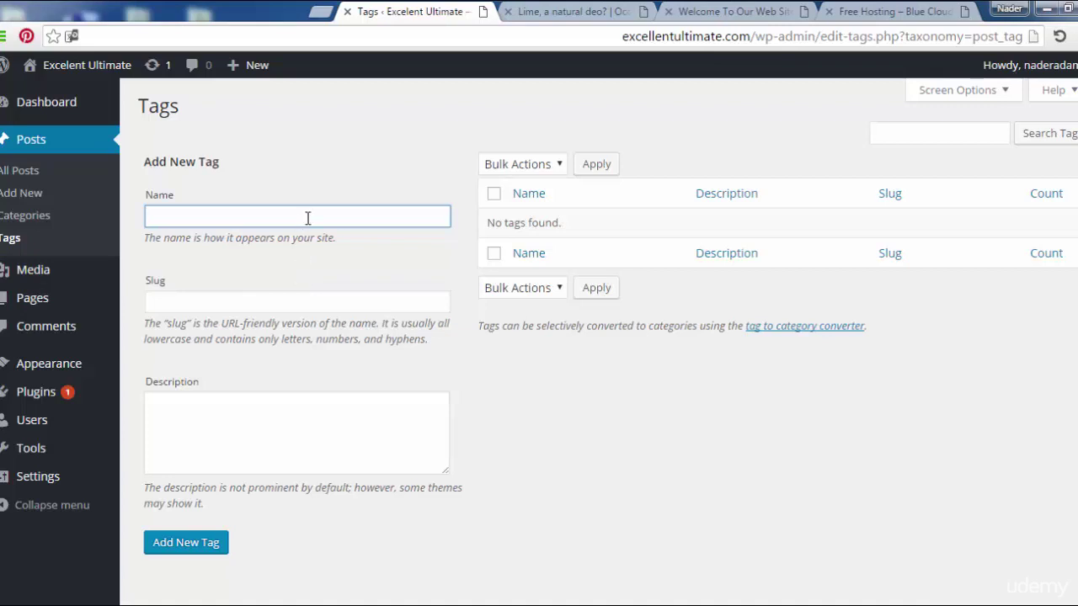
{"action": "type", "text": "Education"}
{"action": "double_click", "coordinate": [268, 215]}
{"action": "key", "text": "ctrl+c"}
{"action": "left_click", "coordinate": [251, 305]}
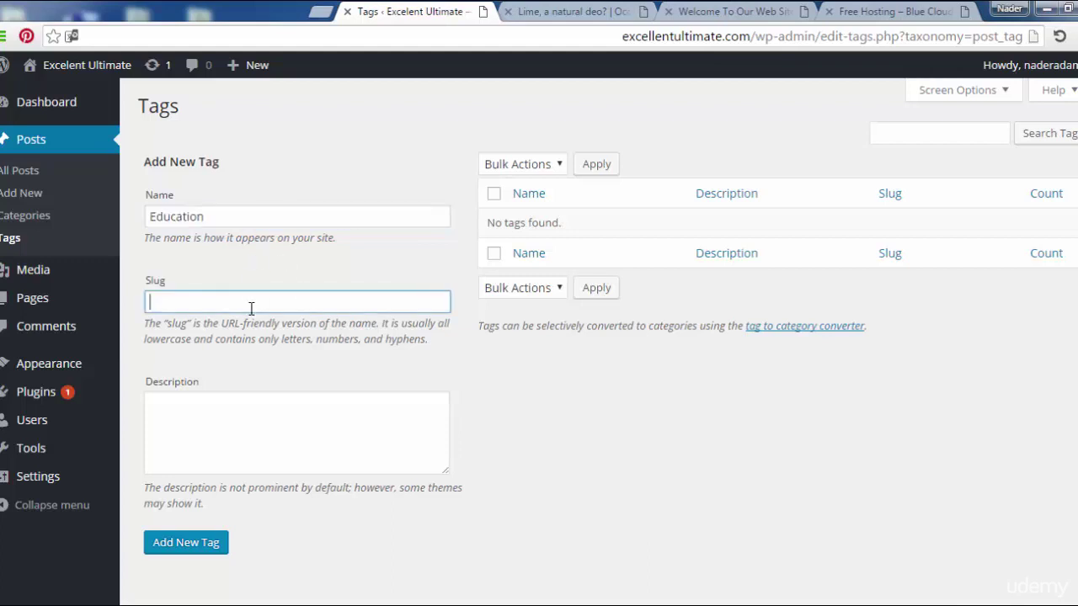
{"action": "key", "text": "ctrl+v"}
{"action": "left_click", "coordinate": [213, 539]}
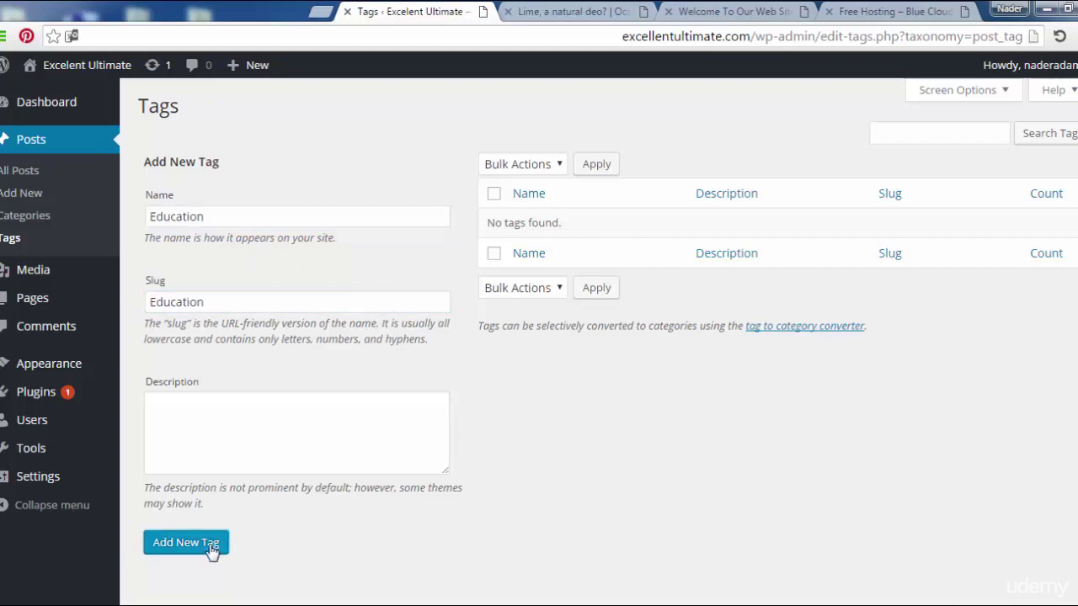
- Add a new tag named Lady Style, using the same text as its slug
{"action": "left_click", "coordinate": [290, 216]}
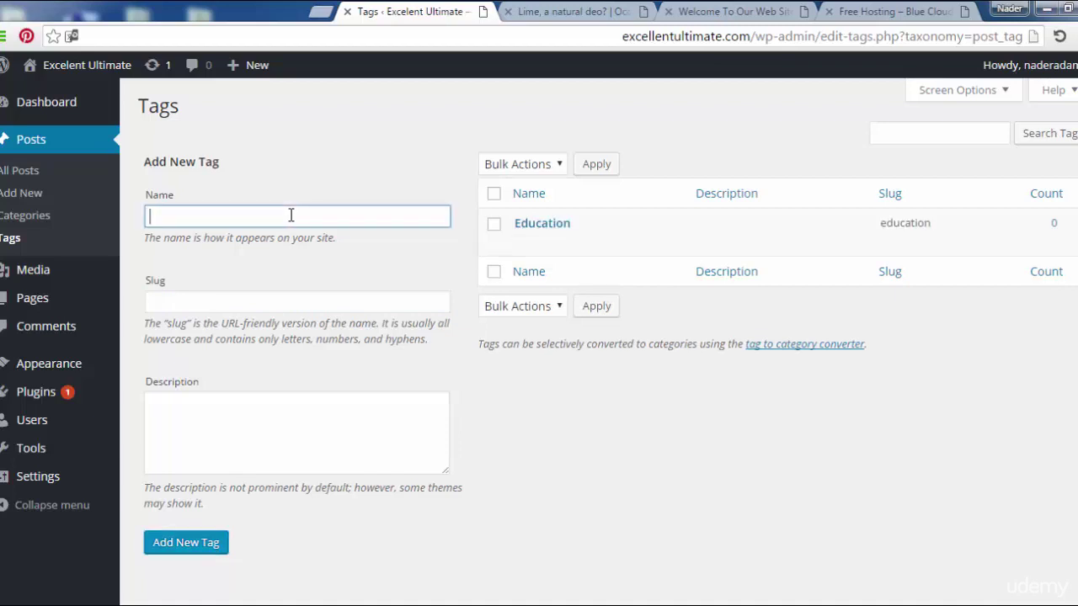
{"action": "type", "text": "Lady Style"}
{"action": "key", "text": "ctrl+a"}
{"action": "key", "text": "ctrl+c"}
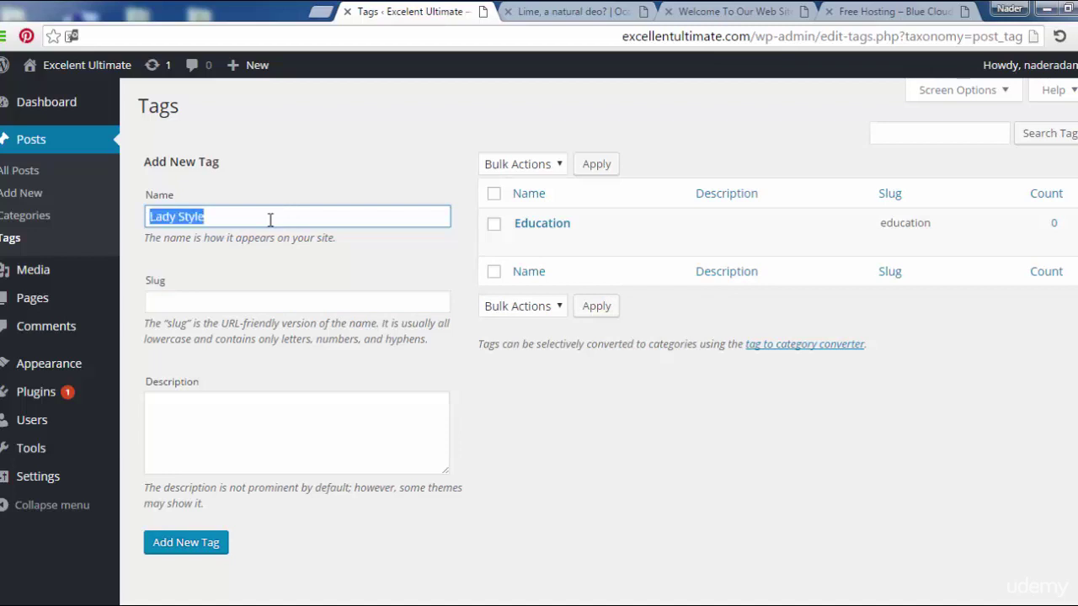
{"action": "left_click", "coordinate": [229, 304]}
{"action": "key", "text": "ctrl+v"}
{"action": "left_click", "coordinate": [199, 542]}
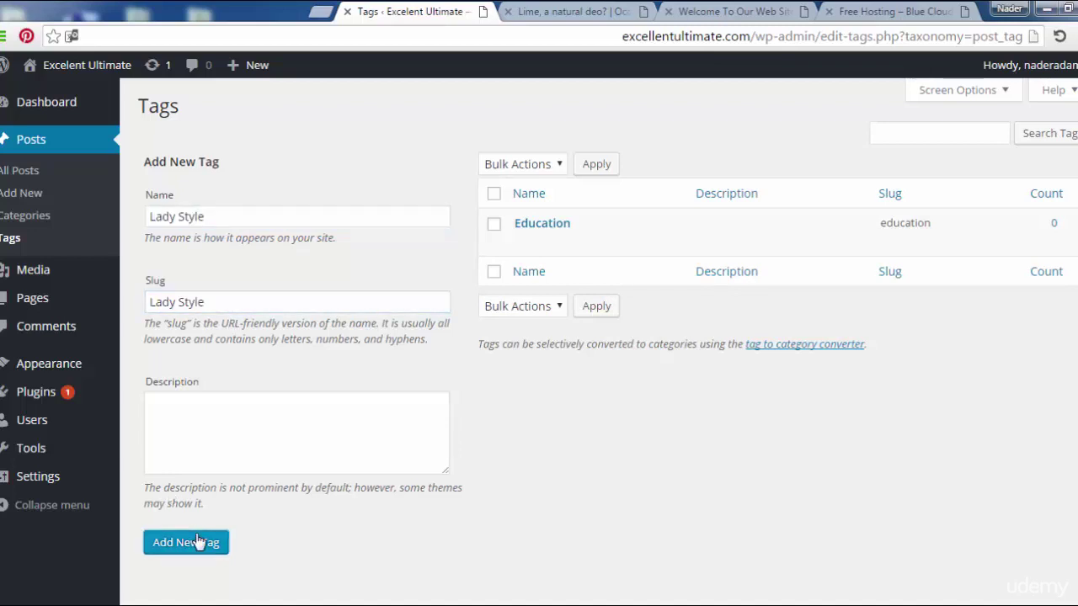
- Add a new tag named Lemon, using the same text as its slug
{"action": "left_click", "coordinate": [287, 217]}
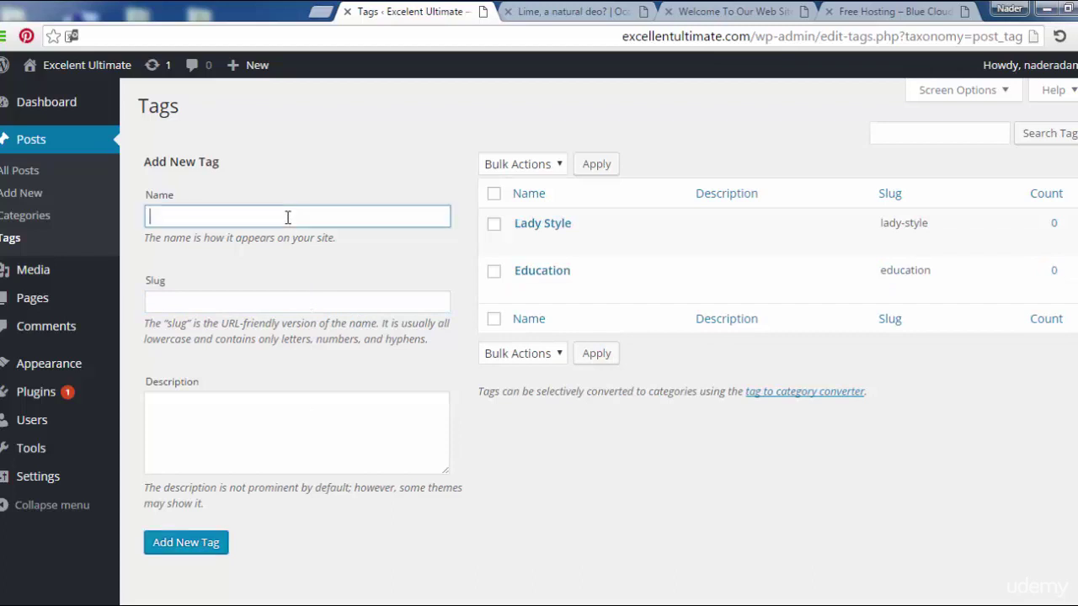
{"action": "type", "text": "Lemon"}
{"action": "double_click", "coordinate": [273, 216]}
{"action": "key", "text": "ctrl+c"}
{"action": "left_click", "coordinate": [239, 305]}
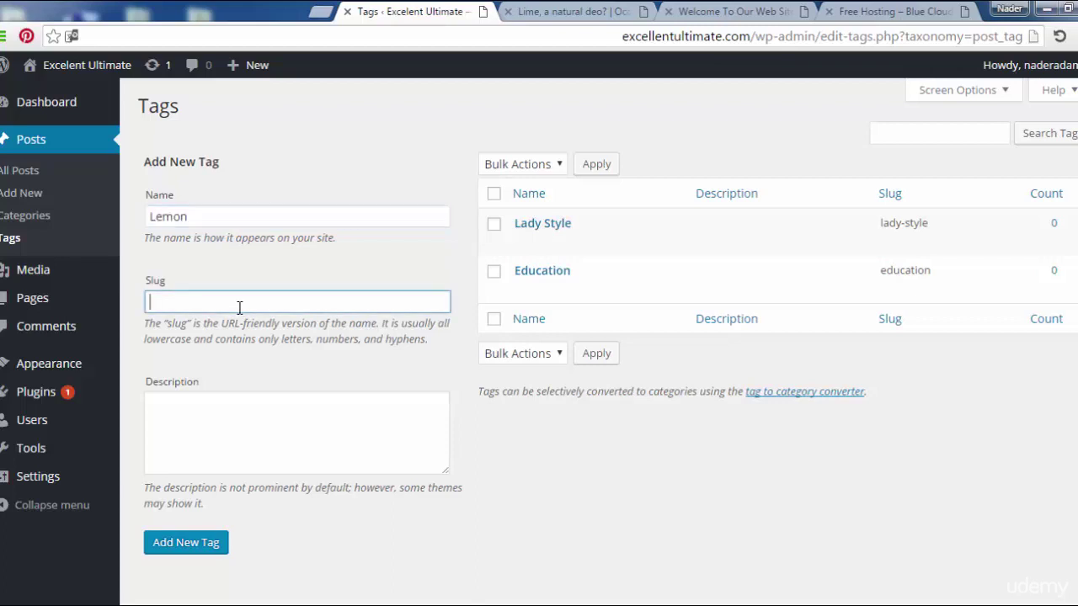
{"action": "key", "text": "ctrl+v"}
{"action": "left_click", "coordinate": [194, 549]}
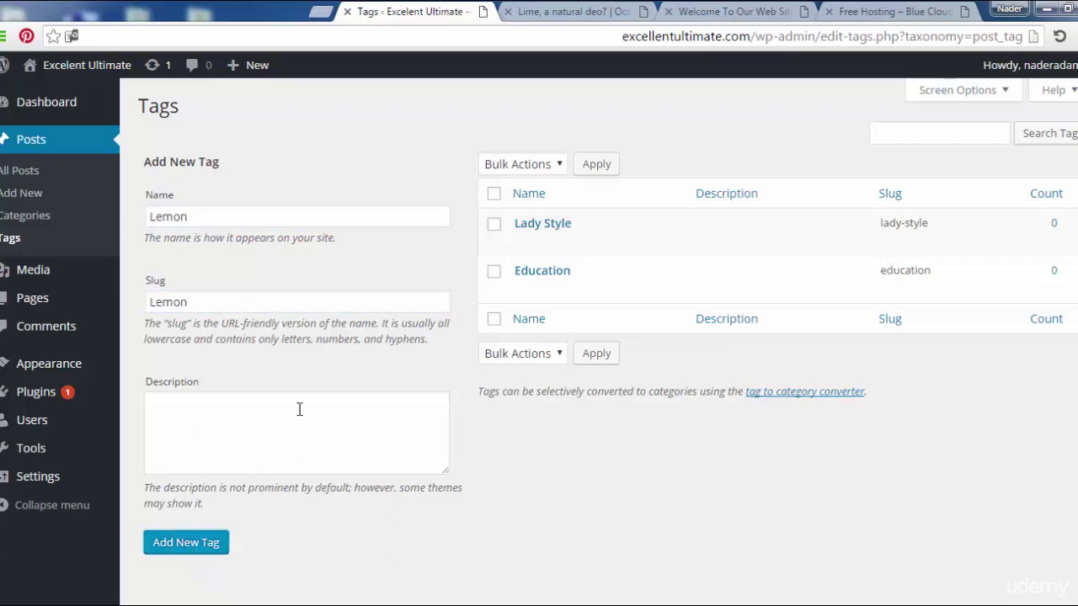
{"action": "left_click", "coordinate": [322, 221]}
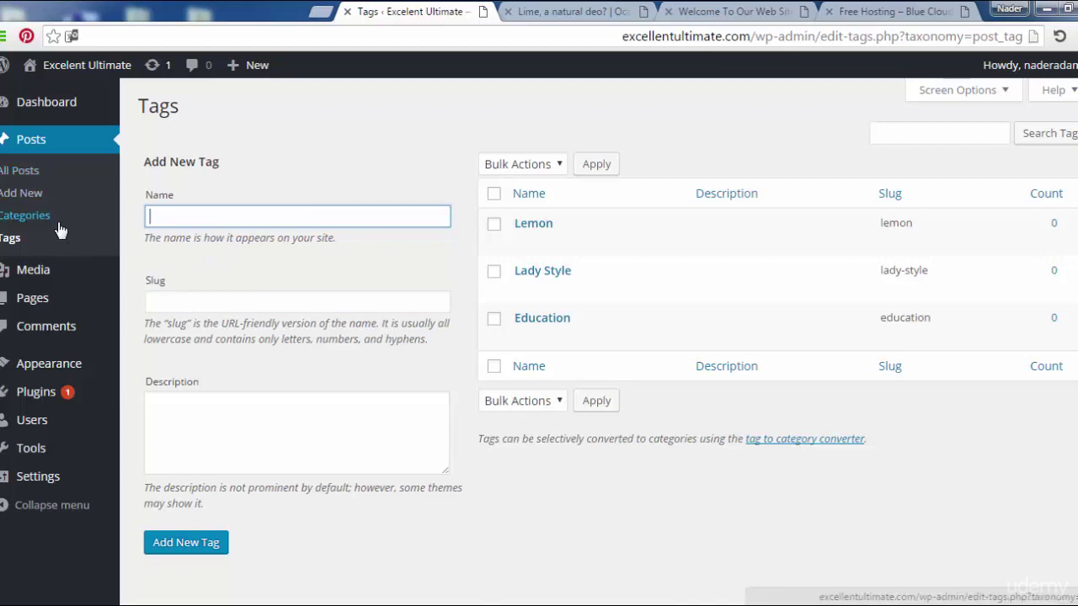
- Open the post "Lime, a natural deo?" from the posts list for editing and review its category and tag settings
{"action": "left_click", "coordinate": [36, 178]}
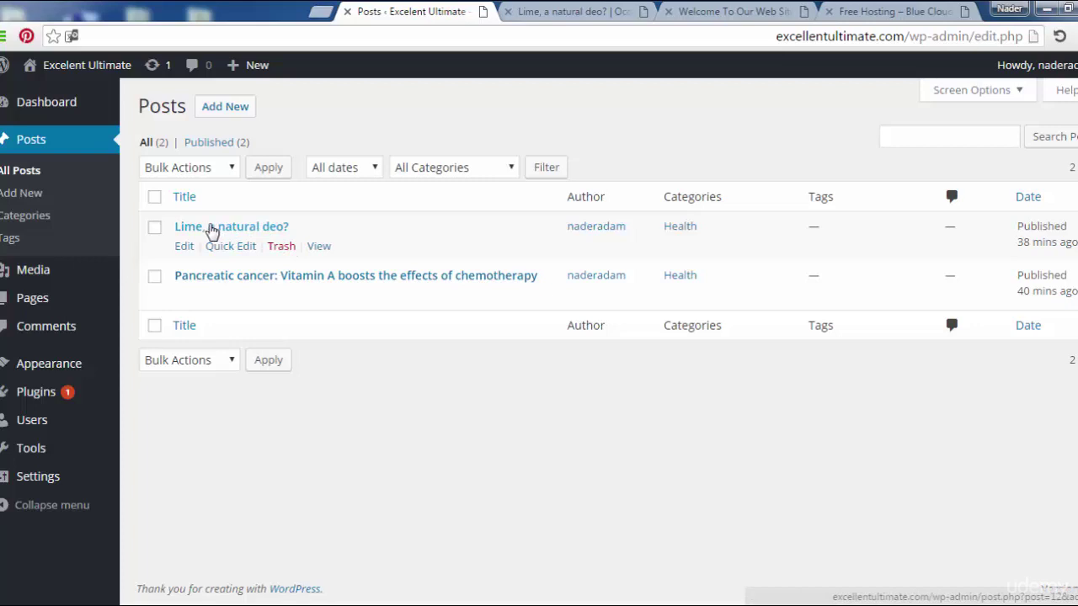
{"action": "left_click", "coordinate": [204, 229]}
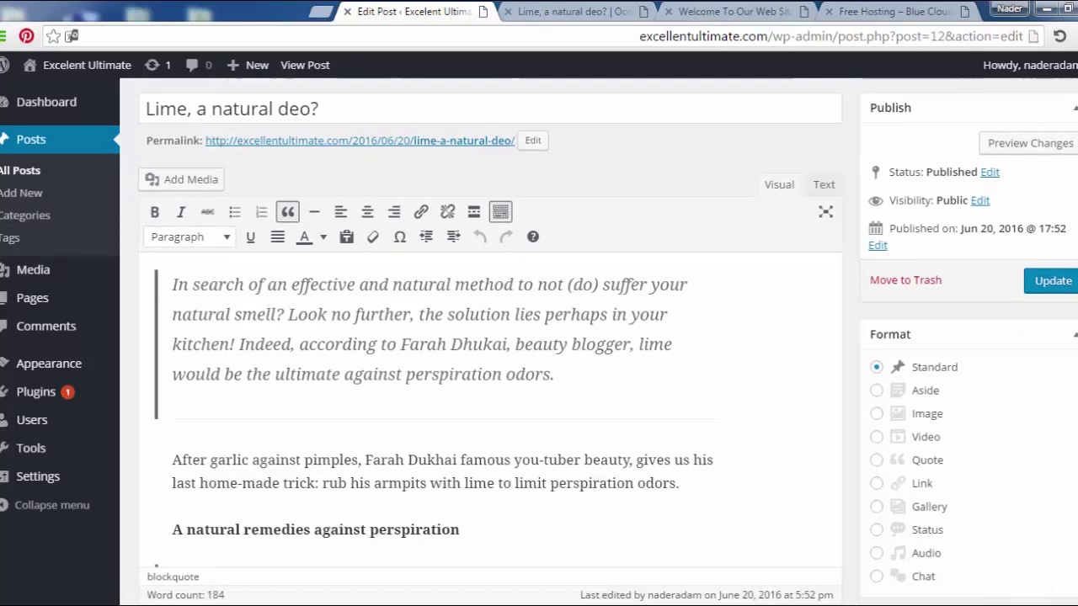
{"action": "scroll", "coordinate": [489, 379], "scroll_direction": "down", "scroll_amount": 5}
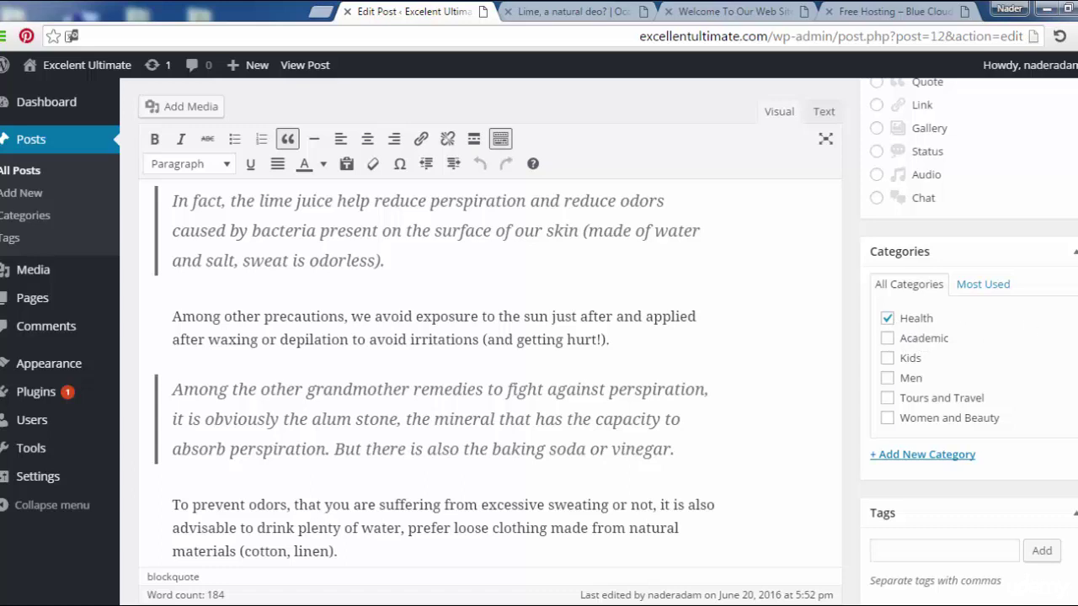
{"action": "scroll", "coordinate": [616, 342], "scroll_direction": "up", "scroll_amount": 1}
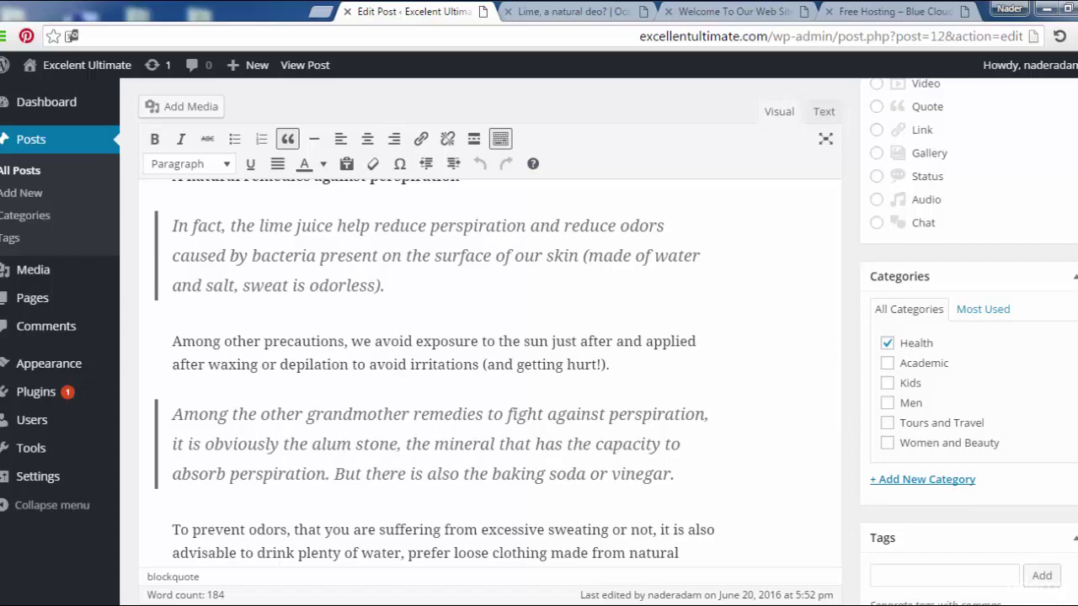
{"action": "scroll", "coordinate": [1066, 379], "scroll_direction": "up", "scroll_amount": 4}
{"action": "scroll", "coordinate": [1065, 380], "scroll_direction": "up", "scroll_amount": 1}
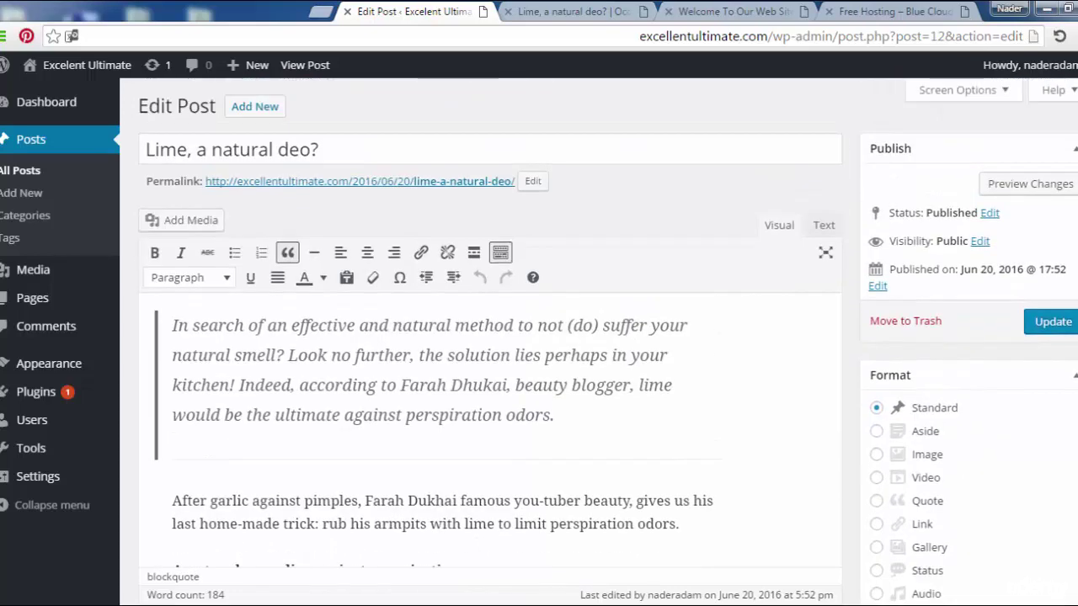
{"action": "scroll", "coordinate": [609, 343], "scroll_direction": "down", "scroll_amount": 3}
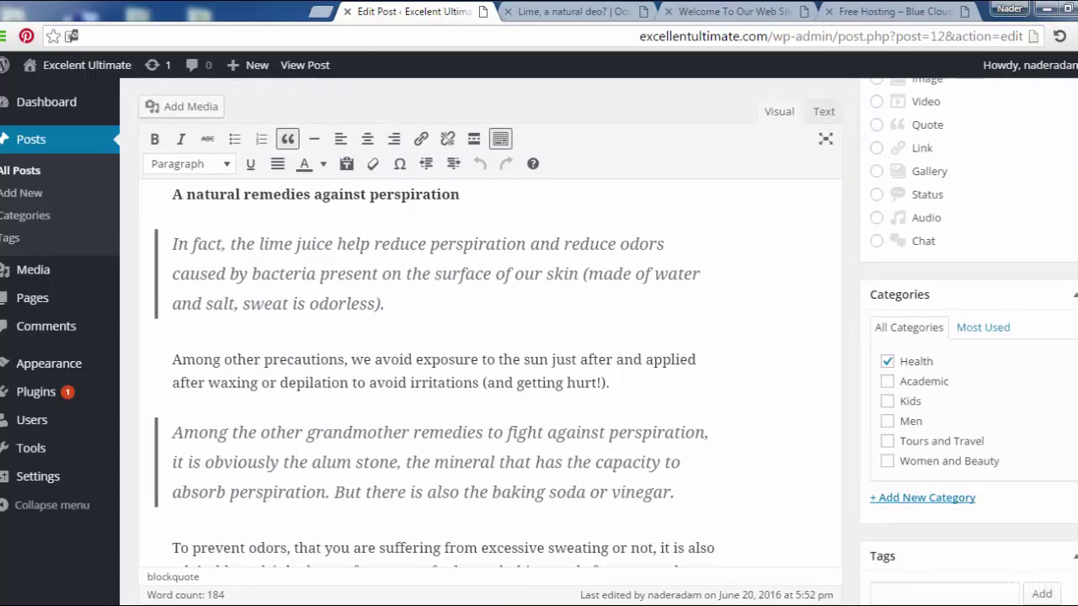
{"action": "scroll", "coordinate": [952, 439], "scroll_direction": "down", "scroll_amount": 2}
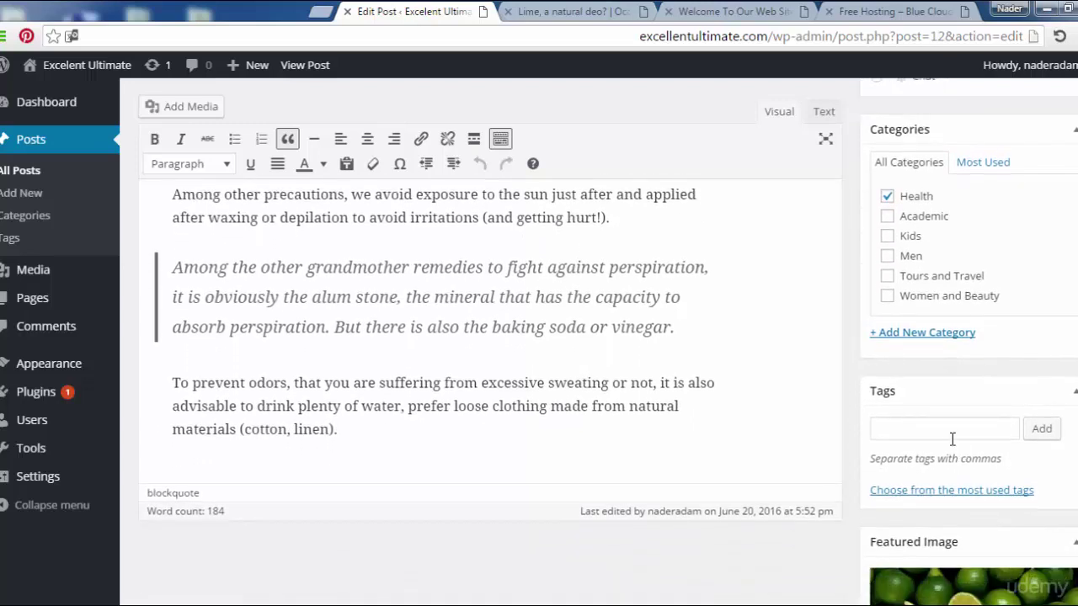
- Add the tags clothing, drink, water and natural to the post one after another
{"action": "left_click", "coordinate": [946, 436]}
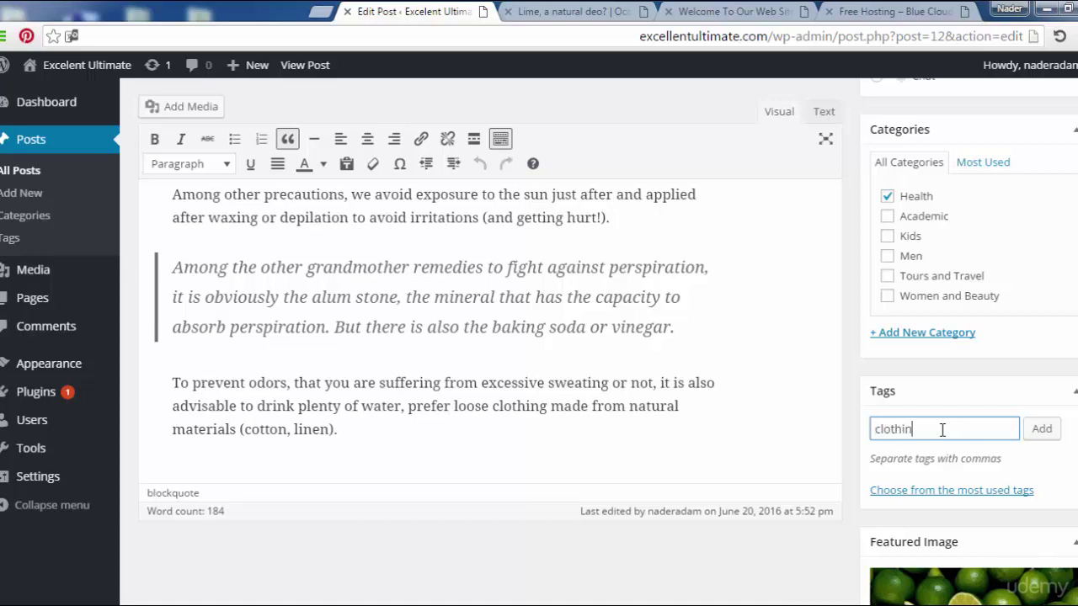
{"action": "left_click", "coordinate": [1031, 439]}
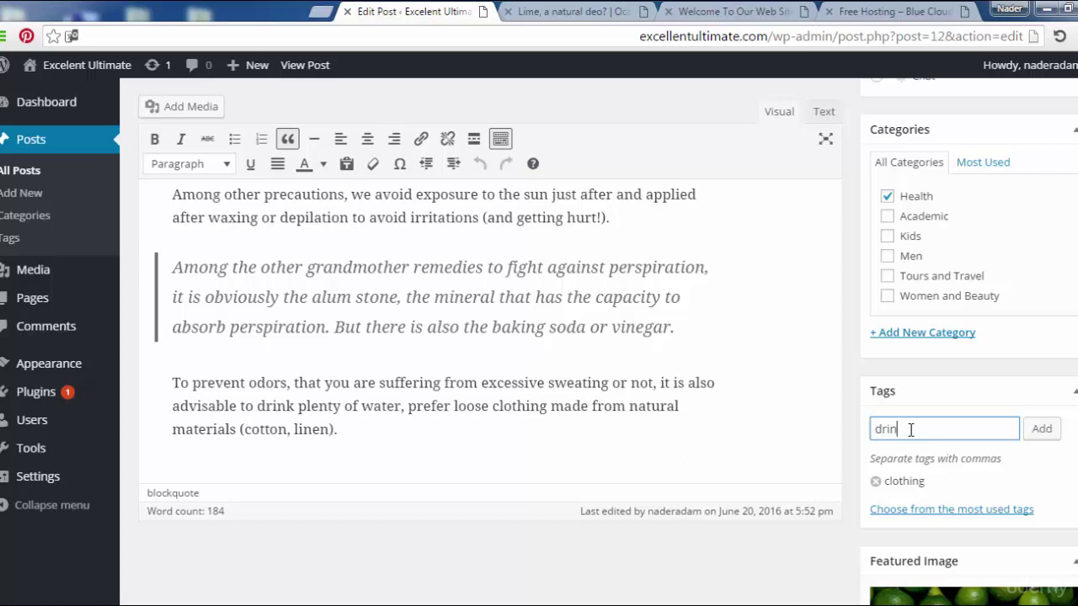
{"action": "left_click", "coordinate": [1039, 433]}
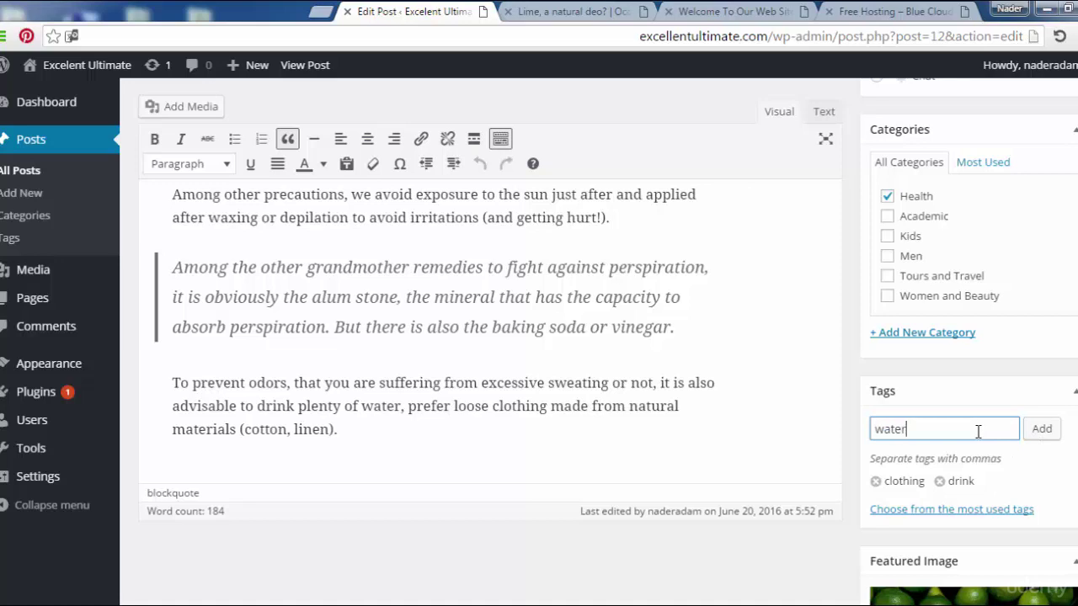
{"action": "left_click", "coordinate": [978, 431]}
{"action": "type", "text": "water"}
{"action": "left_click", "coordinate": [1041, 430]}
{"action": "scroll", "coordinate": [1042, 429], "scroll_direction": "up", "scroll_amount": 1}
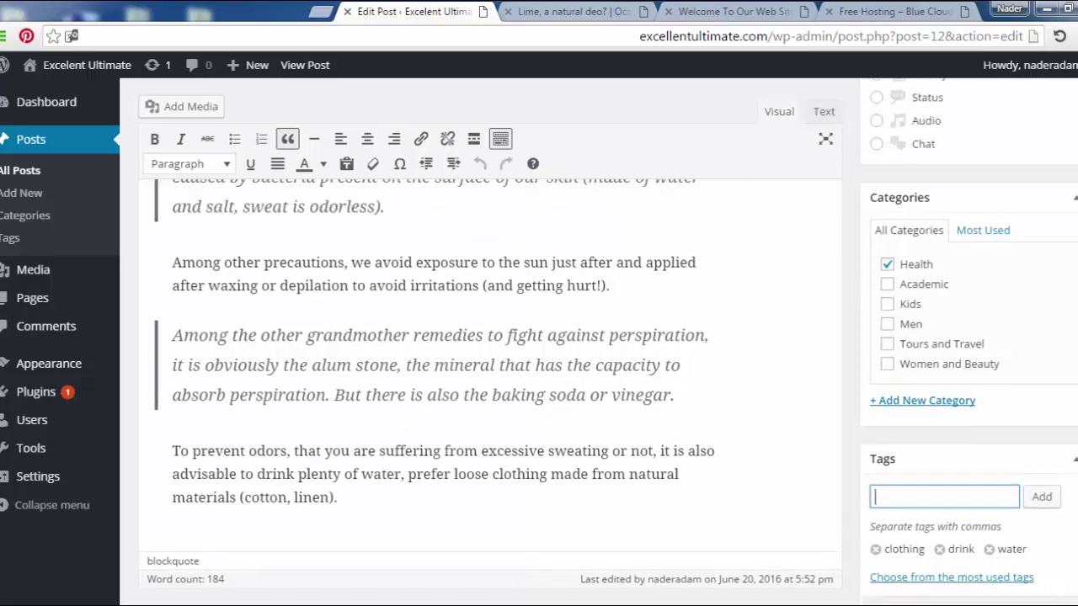
{"action": "scroll", "coordinate": [987, 379], "scroll_direction": "down", "scroll_amount": 2}
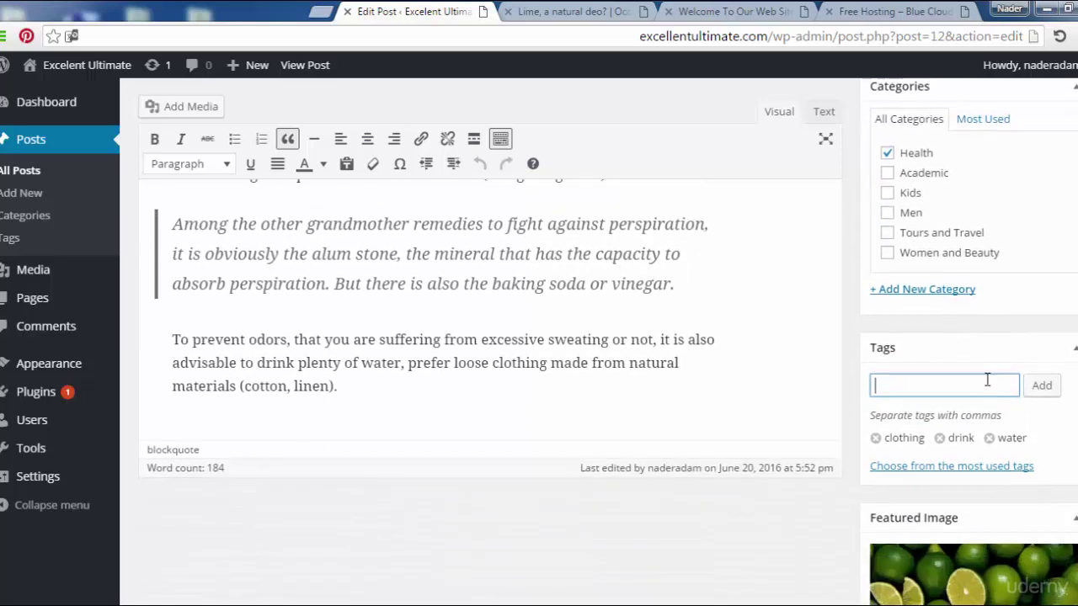
{"action": "type", "text": "natural"}
{"action": "left_click", "coordinate": [1042, 386]}
{"action": "scroll", "coordinate": [967, 410], "scroll_direction": "down", "scroll_amount": 2}
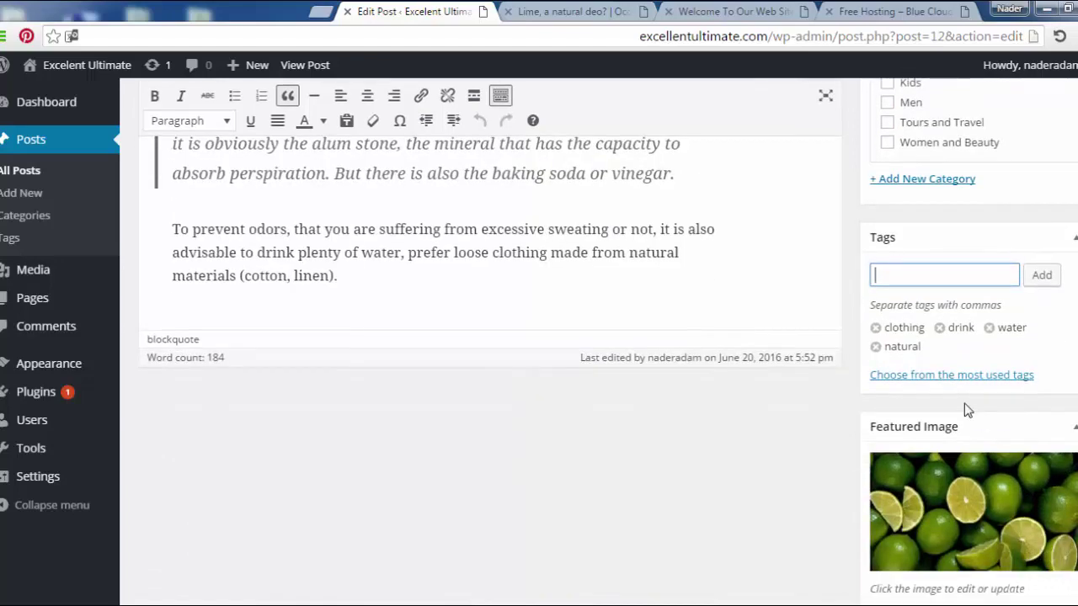
- Display the most used tags for the post and try looking up an existing tag beginning with l
{"action": "left_click", "coordinate": [947, 376]}
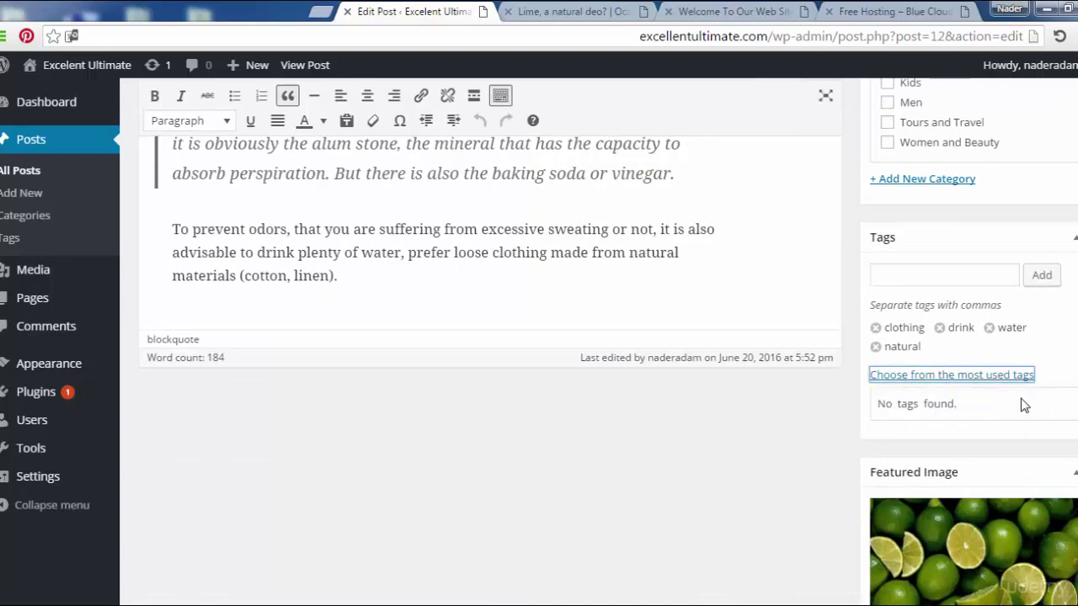
{"action": "left_click", "coordinate": [1071, 352]}
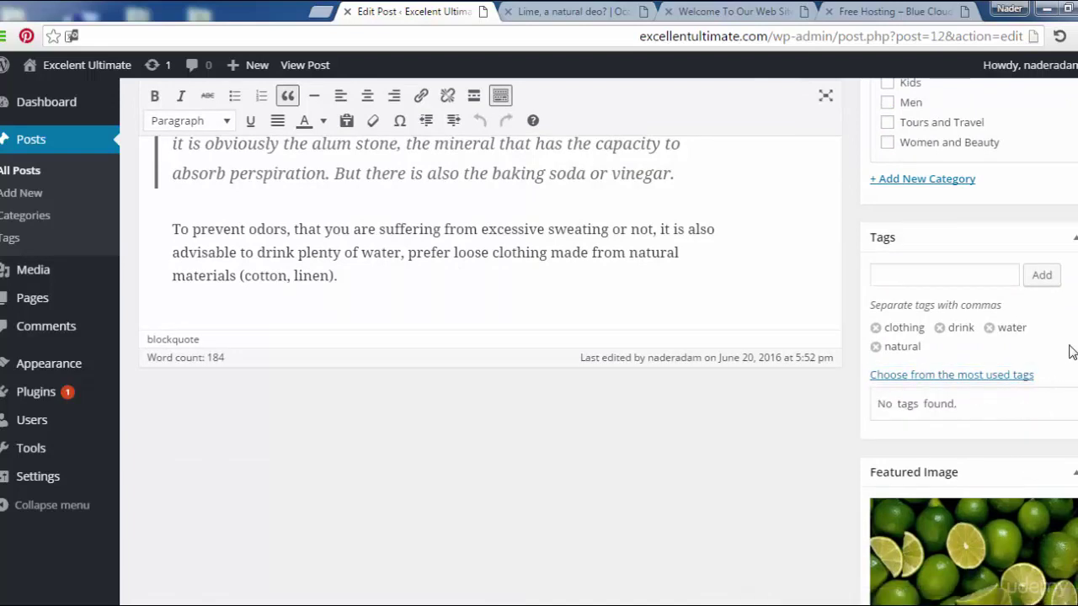
{"action": "left_click", "coordinate": [966, 272]}
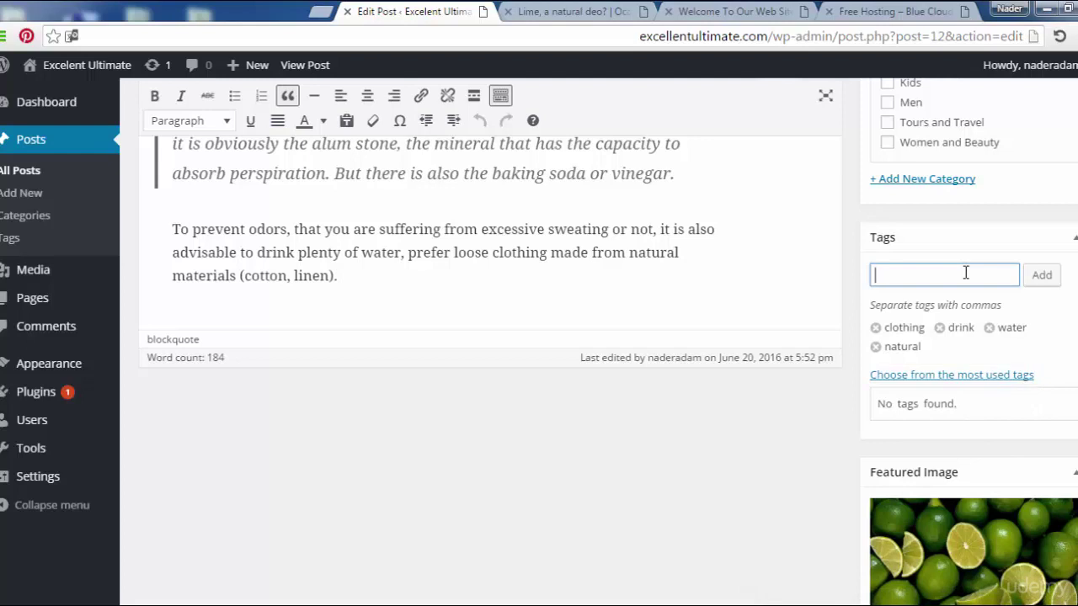
{"action": "type", "text": "l"}
{"action": "scroll", "coordinate": [608, 342], "scroll_direction": "up", "scroll_amount": 1}
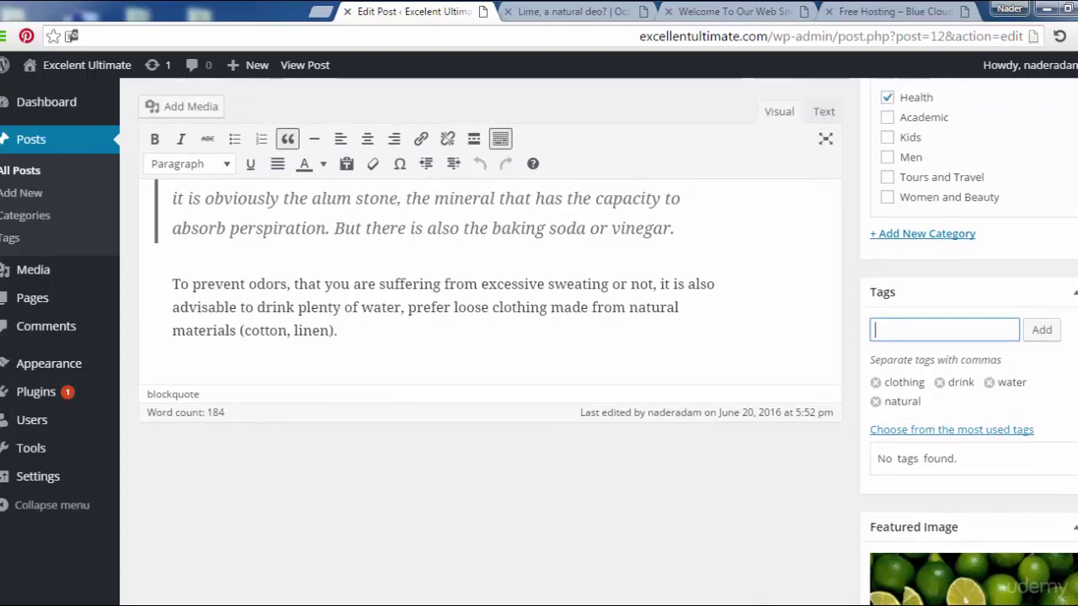
- Update the published post to save its newly added tags
{"action": "scroll", "coordinate": [490, 337], "scroll_direction": "up", "scroll_amount": 3}
{"action": "scroll", "coordinate": [491, 337], "scroll_direction": "down", "scroll_amount": 4}
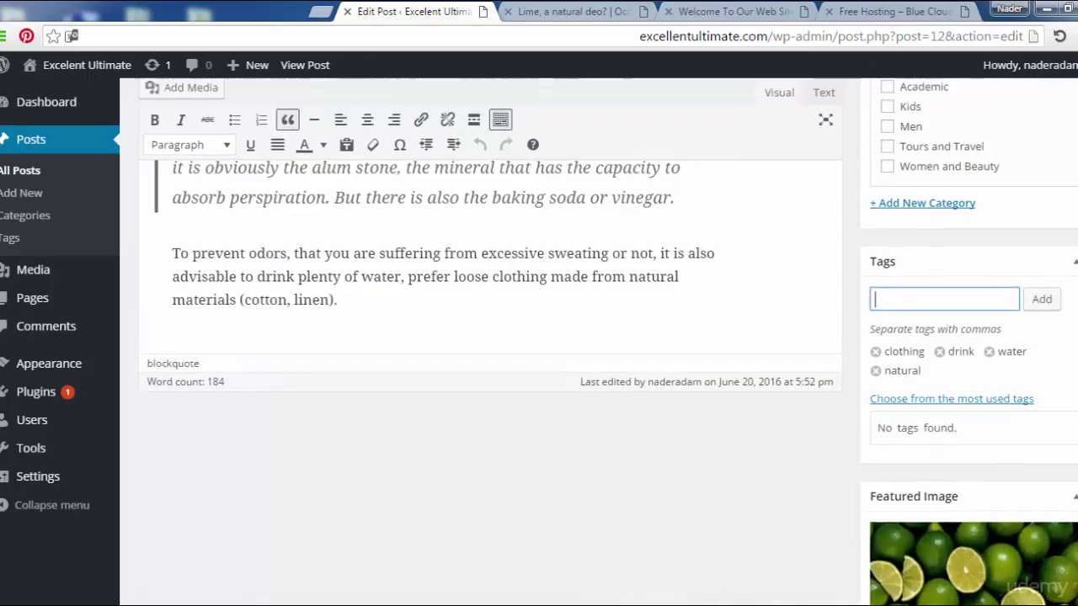
{"action": "scroll", "coordinate": [505, 337], "scroll_direction": "up", "scroll_amount": 7}
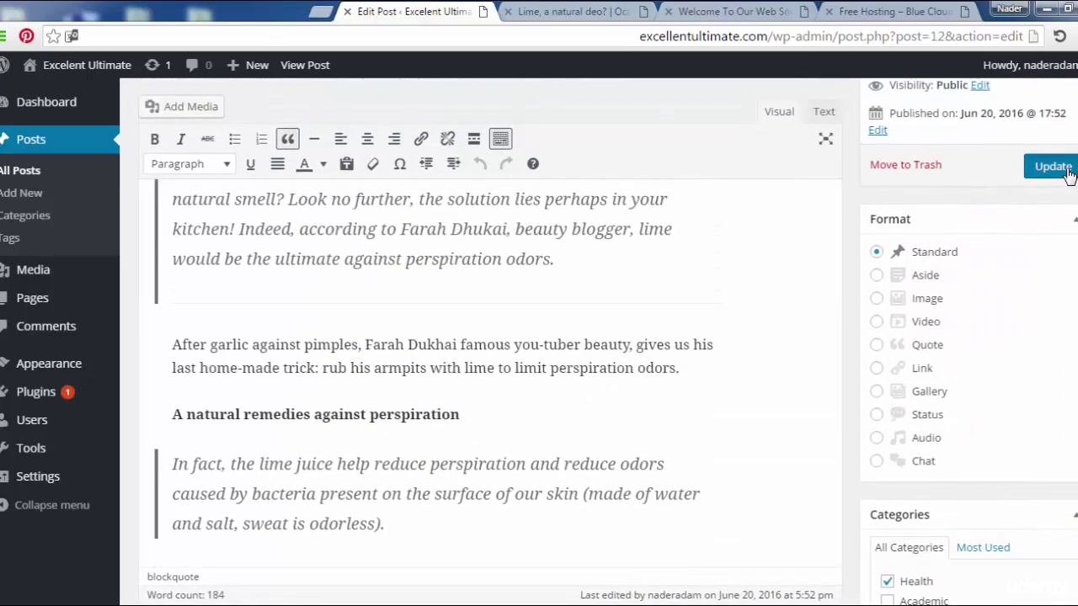
{"action": "left_click", "coordinate": [1053, 167]}
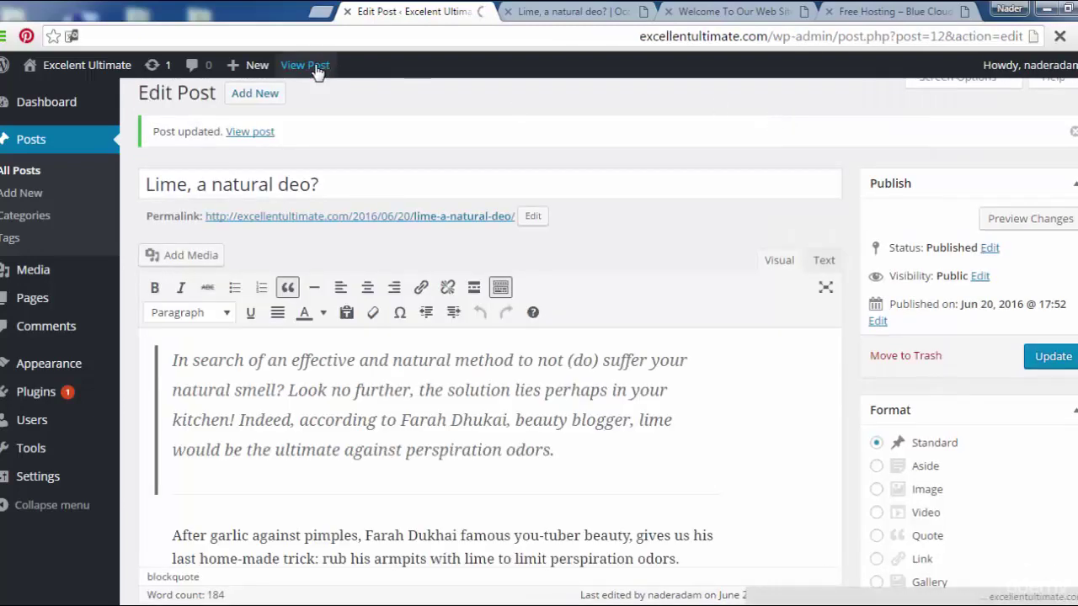
- View the post on the live site and examine its footer for the assigned tags and the sidebar for its categories
{"action": "left_click", "coordinate": [314, 66]}
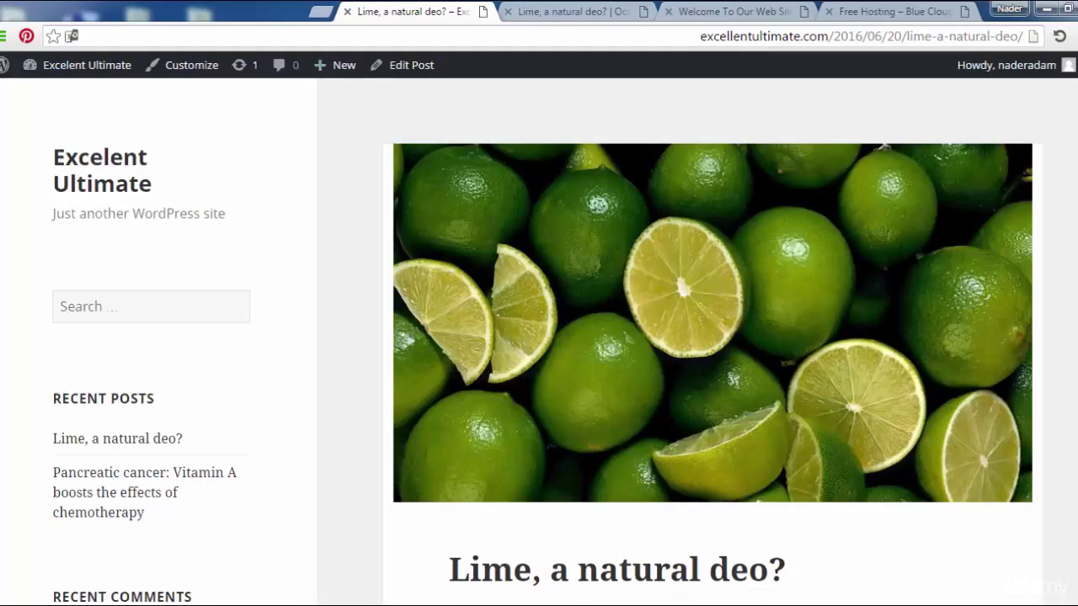
{"action": "scroll", "coordinate": [884, 147], "scroll_direction": "down", "scroll_amount": 4}
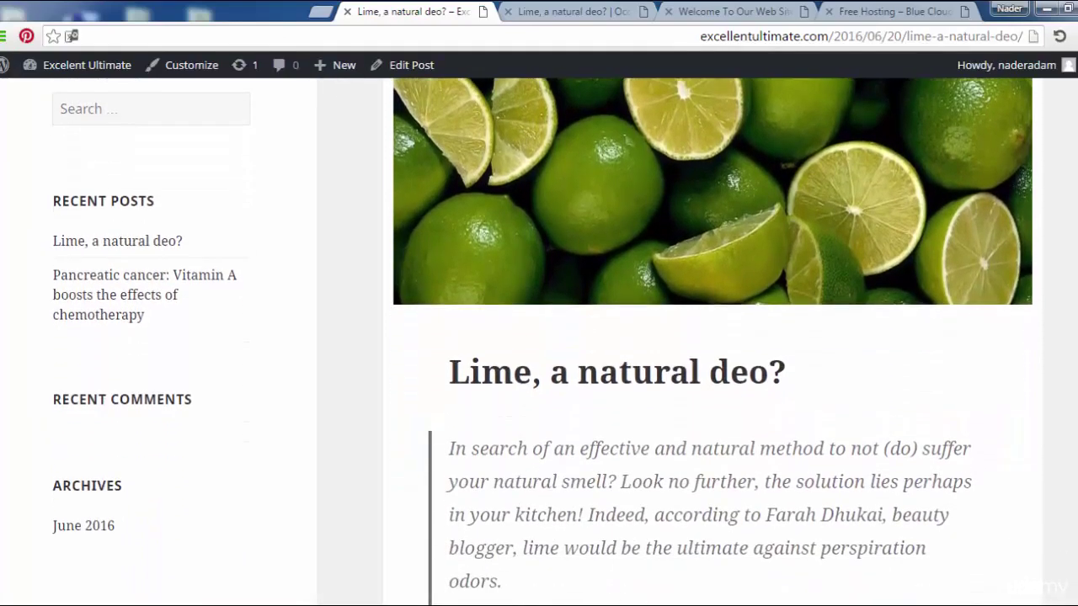
{"action": "scroll", "coordinate": [885, 146], "scroll_direction": "down", "scroll_amount": 1}
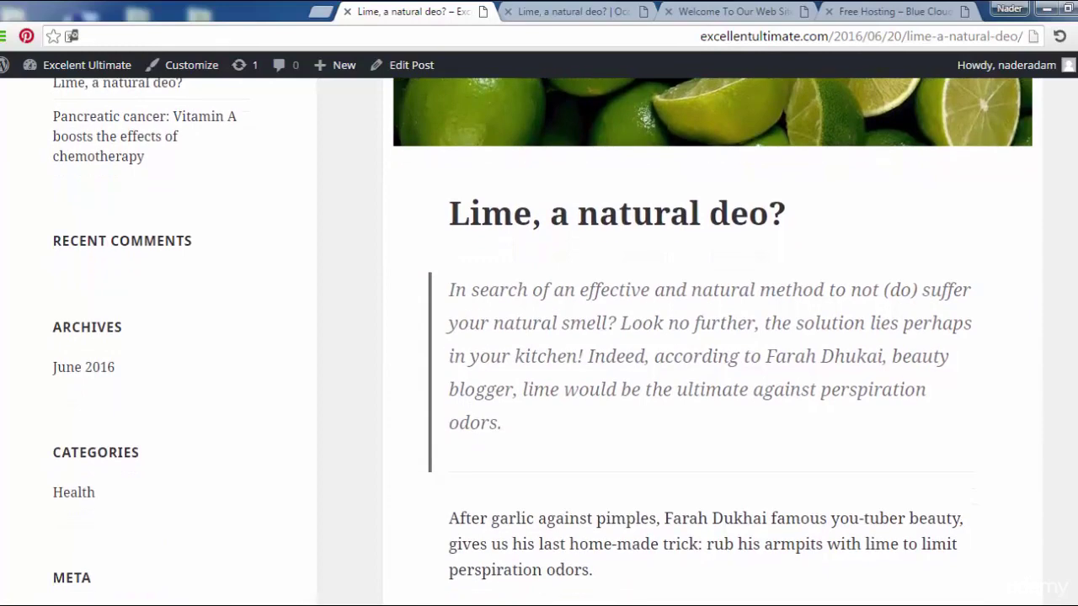
{"action": "scroll", "coordinate": [712, 342], "scroll_direction": "down", "scroll_amount": 10}
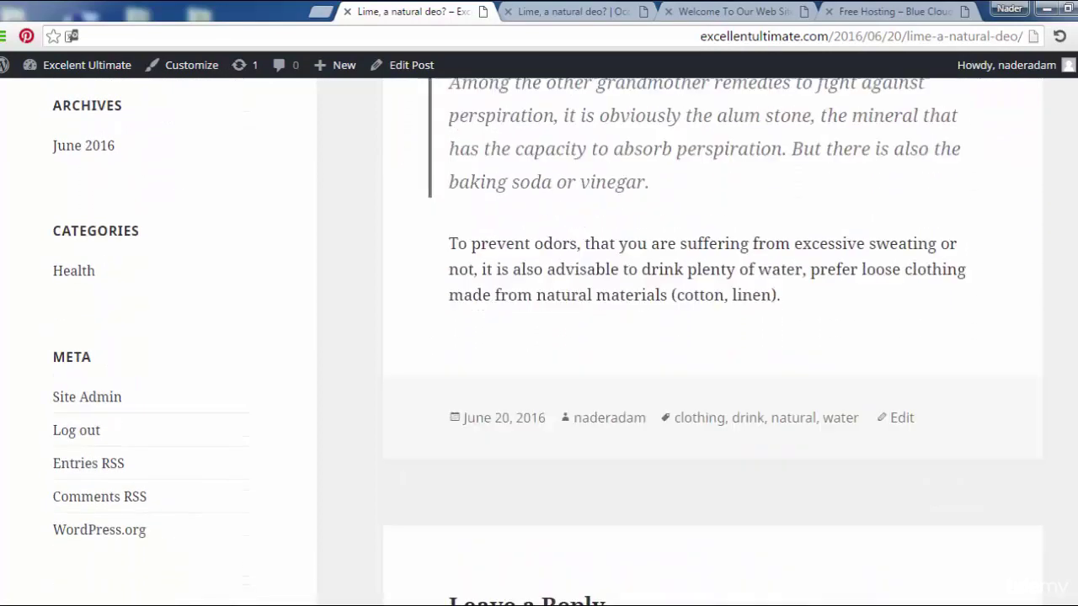
{"action": "scroll", "coordinate": [917, 365], "scroll_direction": "down", "scroll_amount": 2}
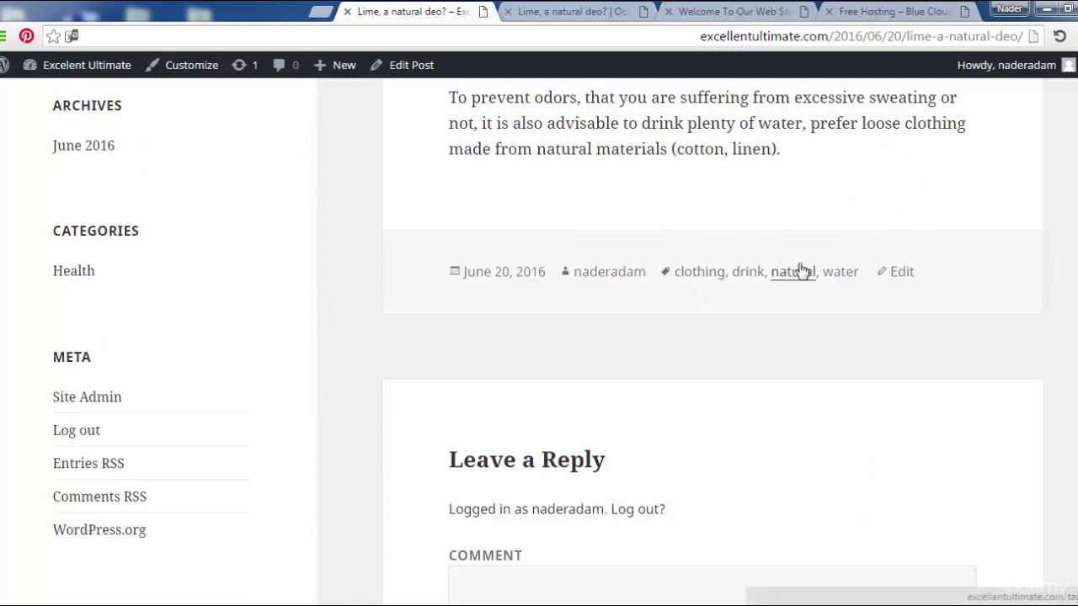
{"action": "left_click", "coordinate": [704, 285]}
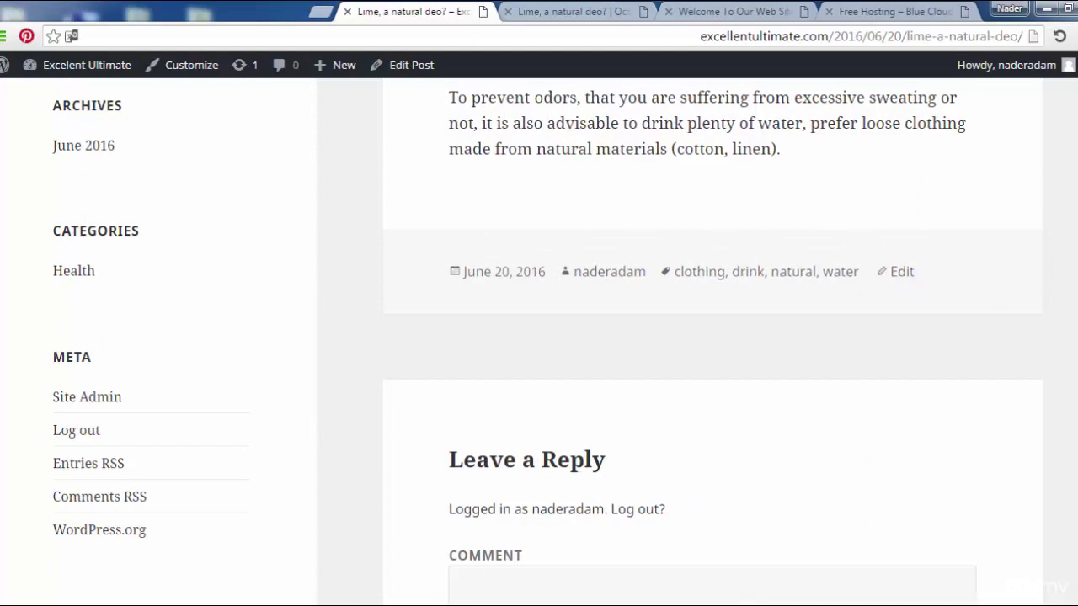
{"action": "scroll", "coordinate": [713, 336], "scroll_direction": "down", "scroll_amount": 1}
{"action": "scroll", "coordinate": [712, 336], "scroll_direction": "up", "scroll_amount": 15}
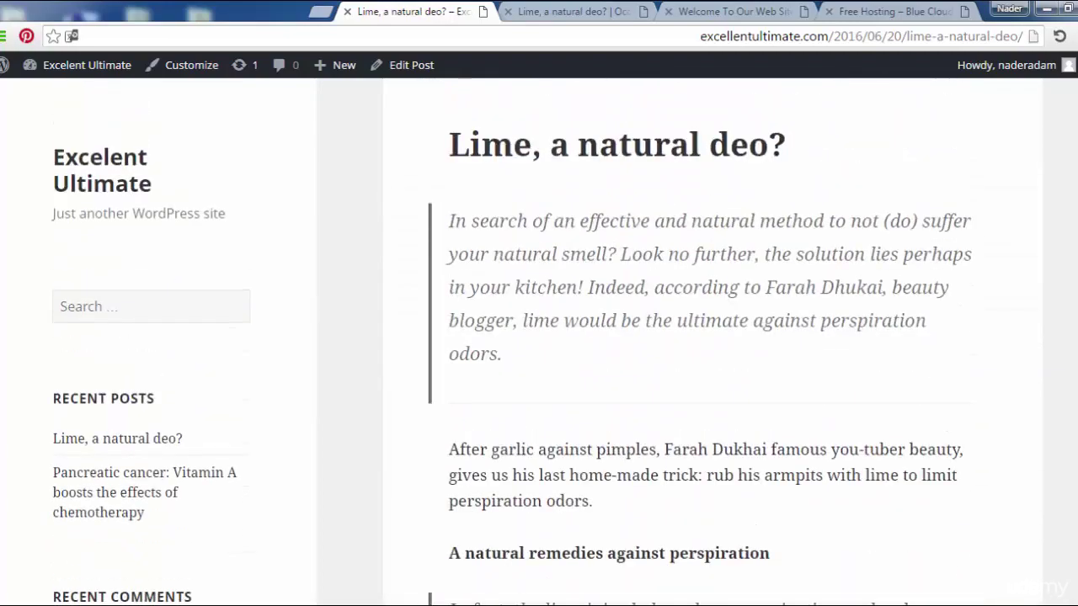
{"action": "scroll", "coordinate": [712, 336], "scroll_direction": "up", "scroll_amount": 3}
{"action": "scroll", "coordinate": [713, 336], "scroll_direction": "down", "scroll_amount": 4}
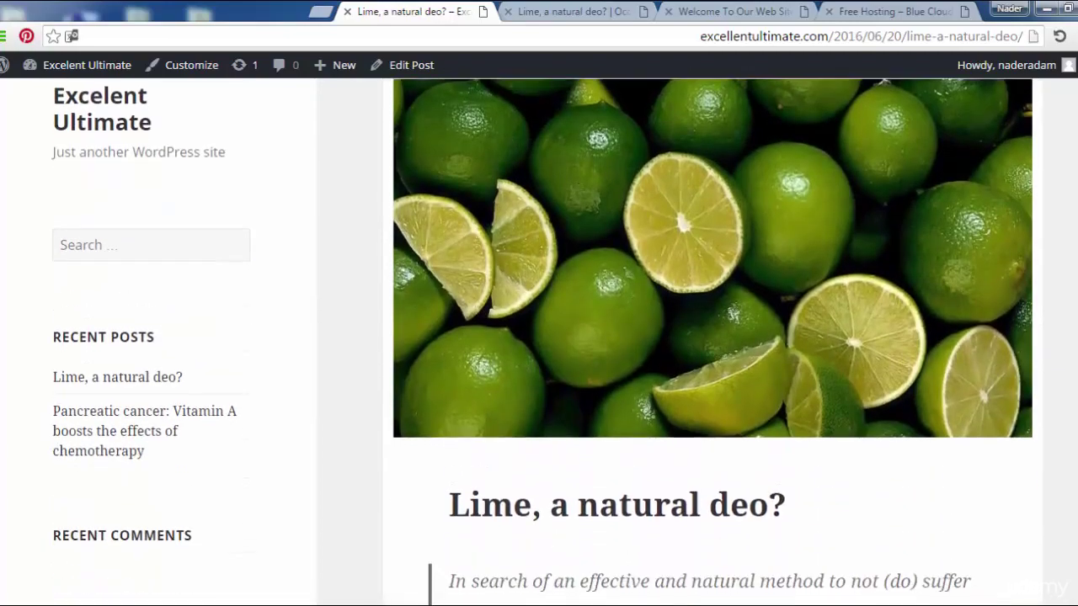
{"action": "scroll", "coordinate": [713, 337], "scroll_direction": "down", "scroll_amount": 5}
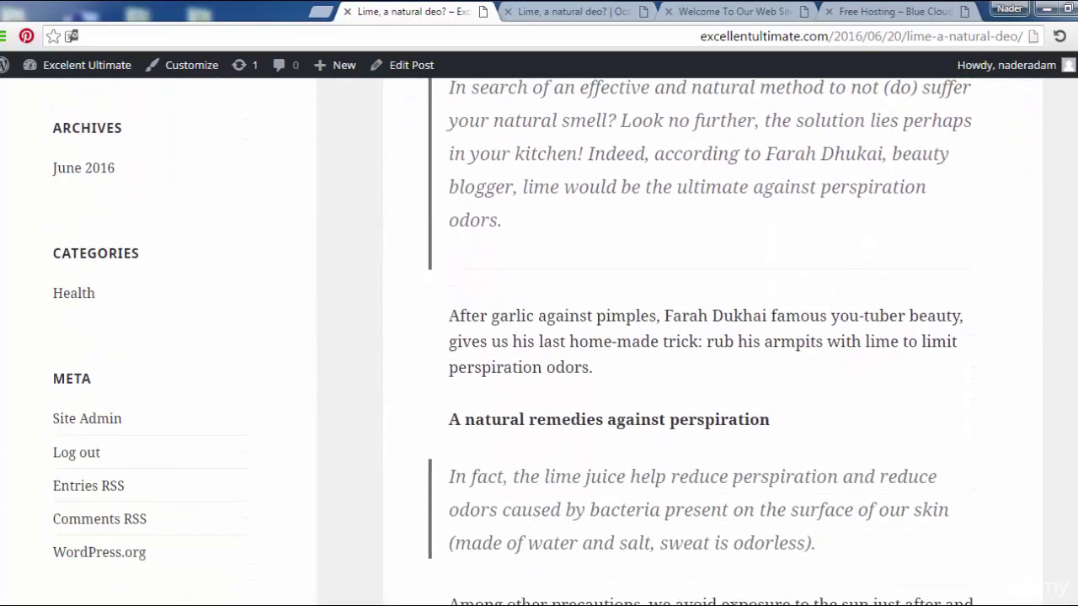
{"action": "scroll", "coordinate": [712, 337], "scroll_direction": "down", "scroll_amount": 7}
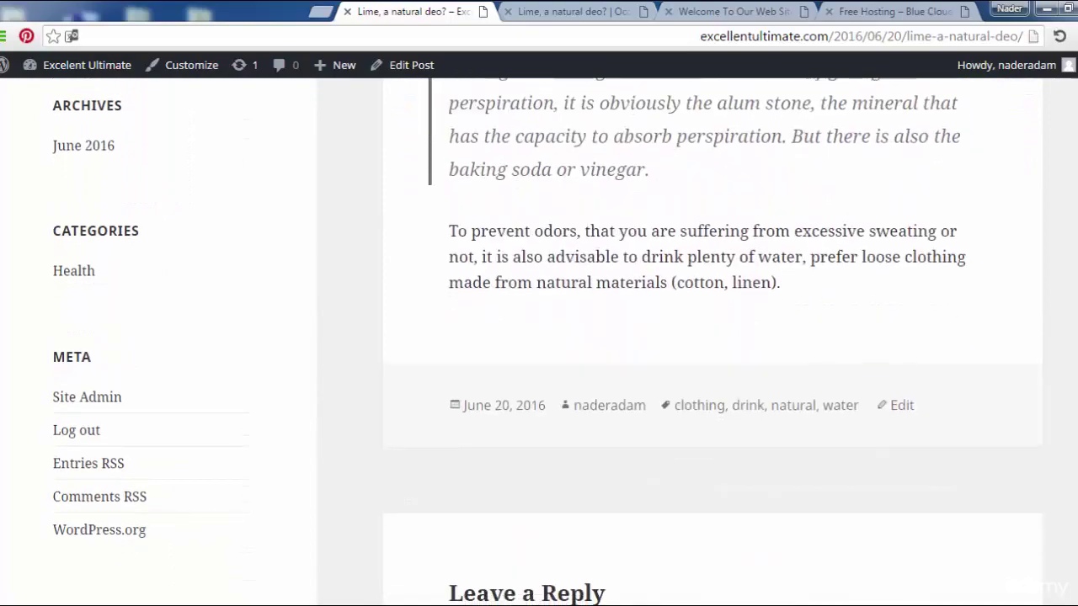
{"action": "scroll", "coordinate": [713, 337], "scroll_direction": "down", "scroll_amount": 1}
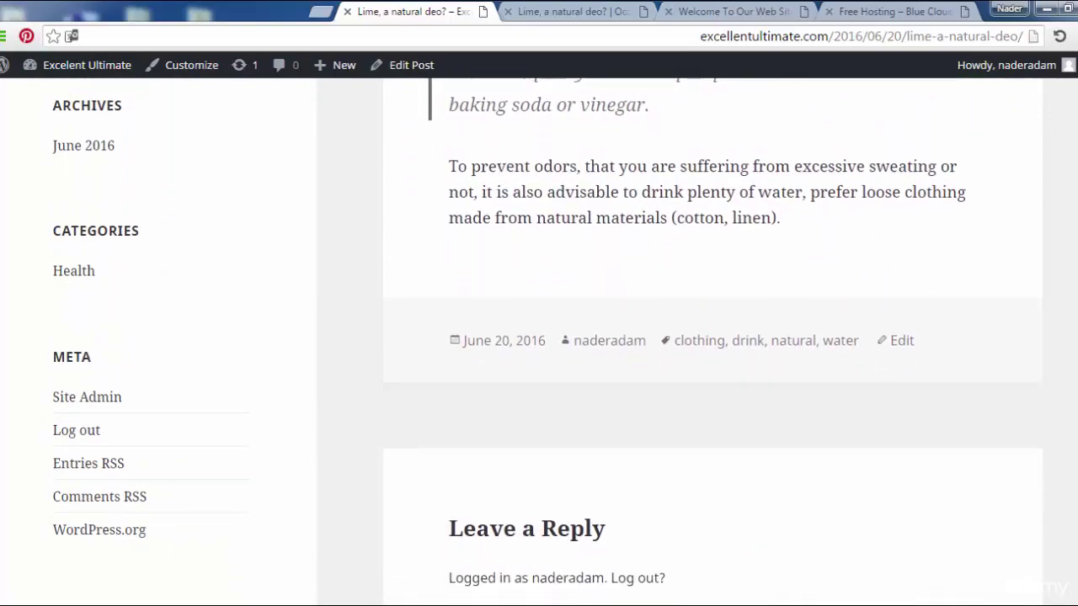
{"action": "scroll", "coordinate": [713, 337], "scroll_direction": "up", "scroll_amount": 12}
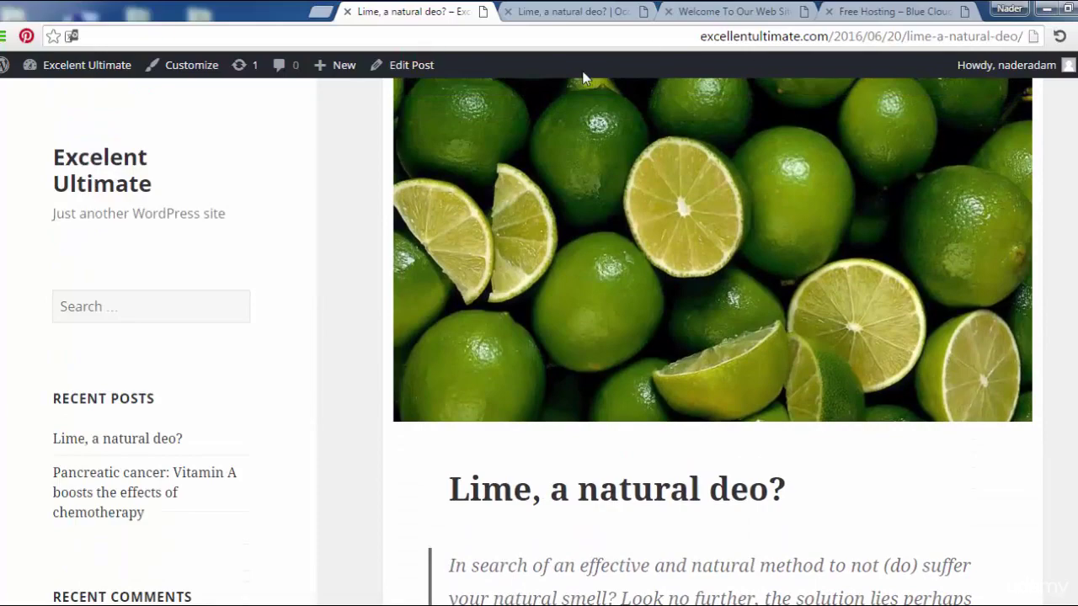
- Reopen the post for editing, assign the additional category Women and Beauty, and update the post
{"action": "left_click", "coordinate": [428, 75]}
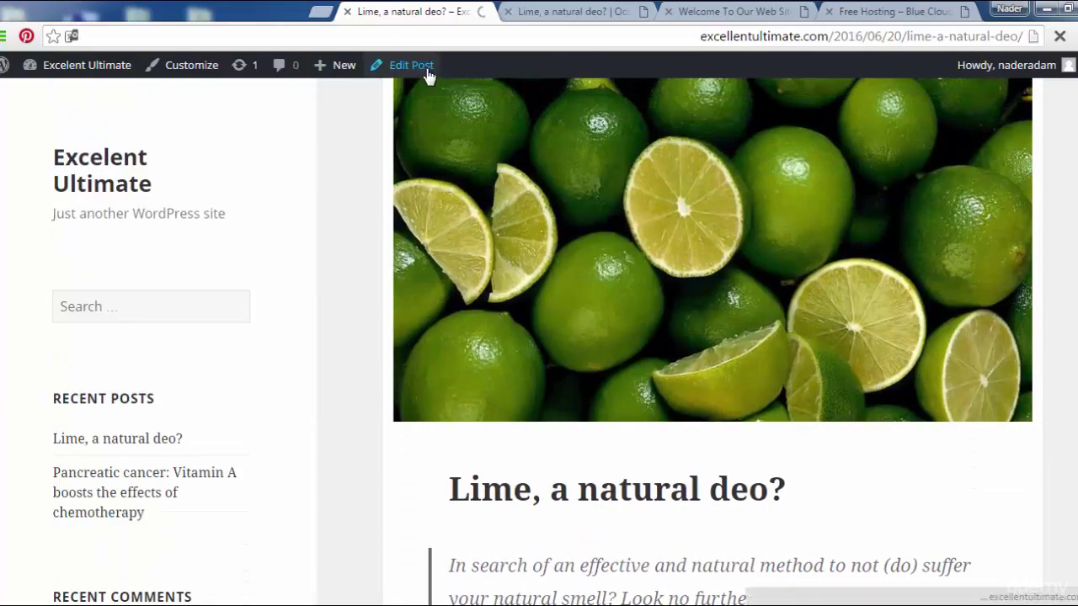
{"action": "scroll", "coordinate": [654, 204], "scroll_direction": "down", "scroll_amount": 3}
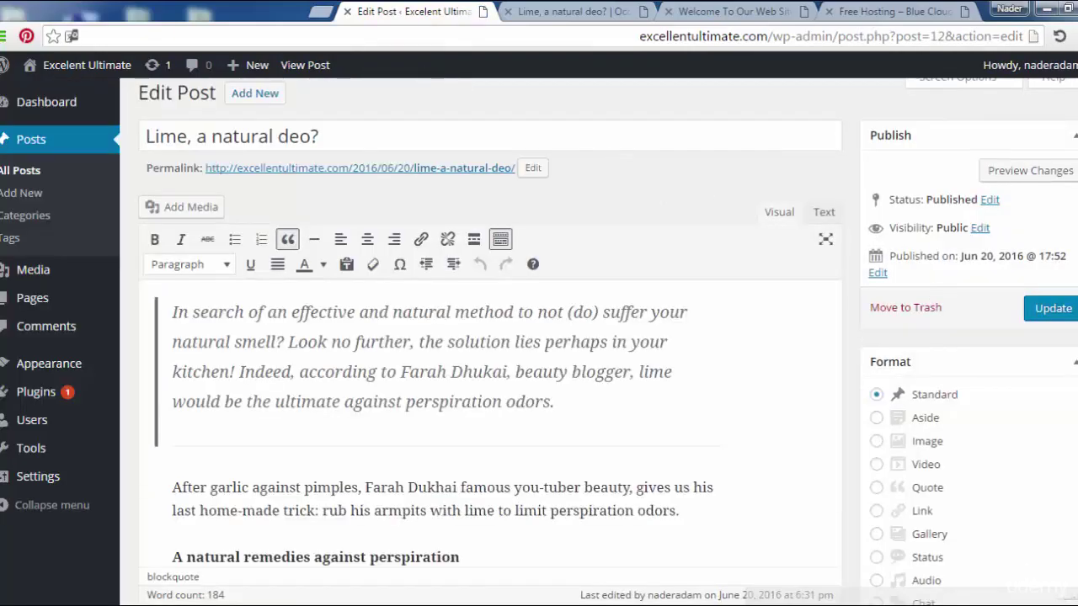
{"action": "scroll", "coordinate": [539, 337], "scroll_direction": "down", "scroll_amount": 3}
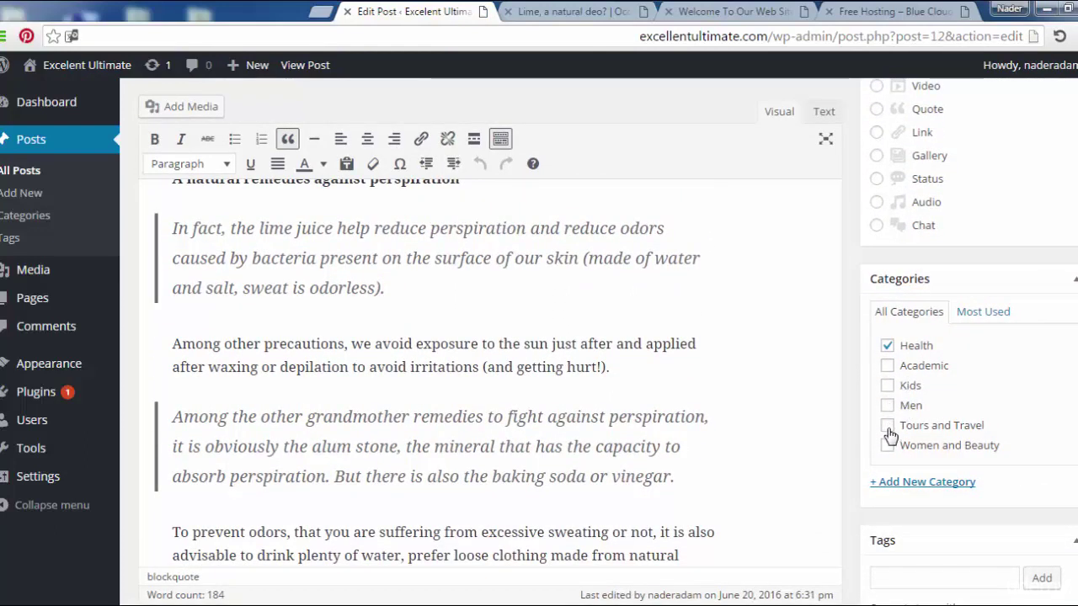
{"action": "left_click", "coordinate": [888, 445]}
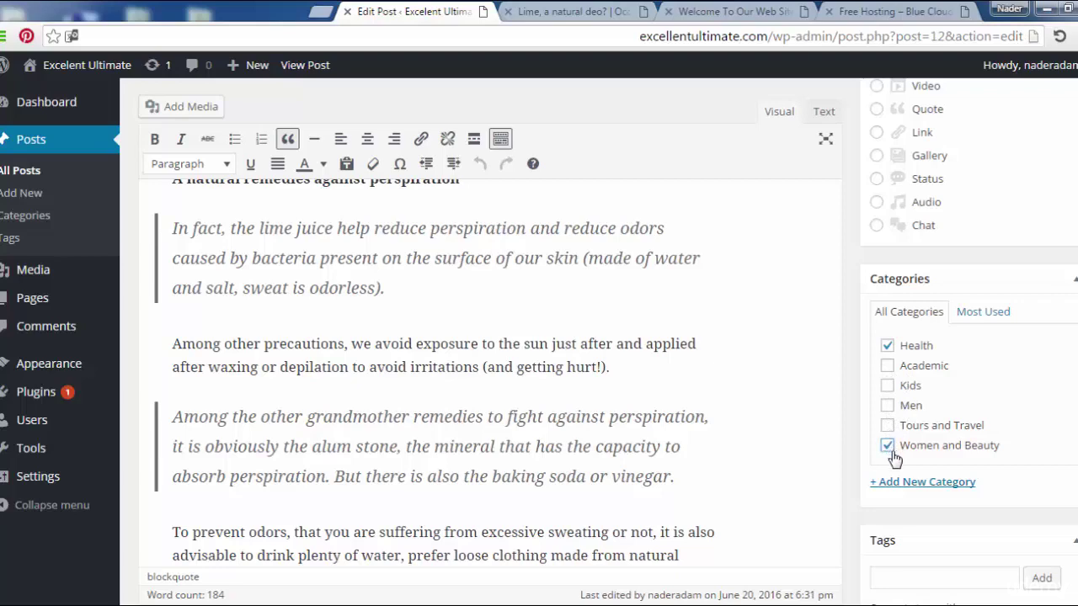
{"action": "scroll", "coordinate": [935, 497], "scroll_direction": "down", "scroll_amount": 1}
{"action": "scroll", "coordinate": [608, 342], "scroll_direction": "down", "scroll_amount": 4}
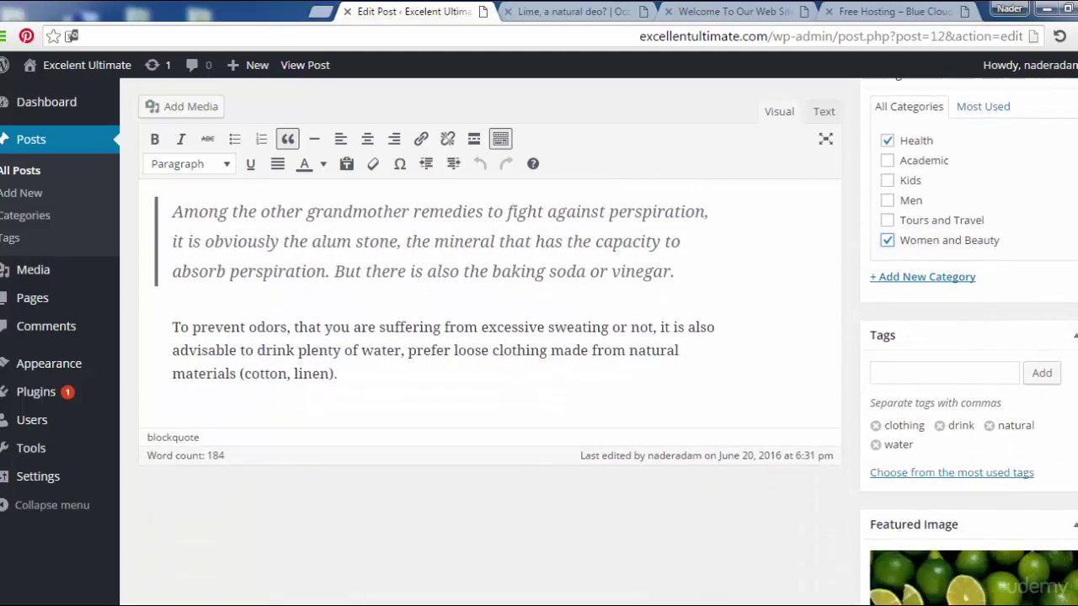
{"action": "scroll", "coordinate": [608, 342], "scroll_direction": "up", "scroll_amount": 10}
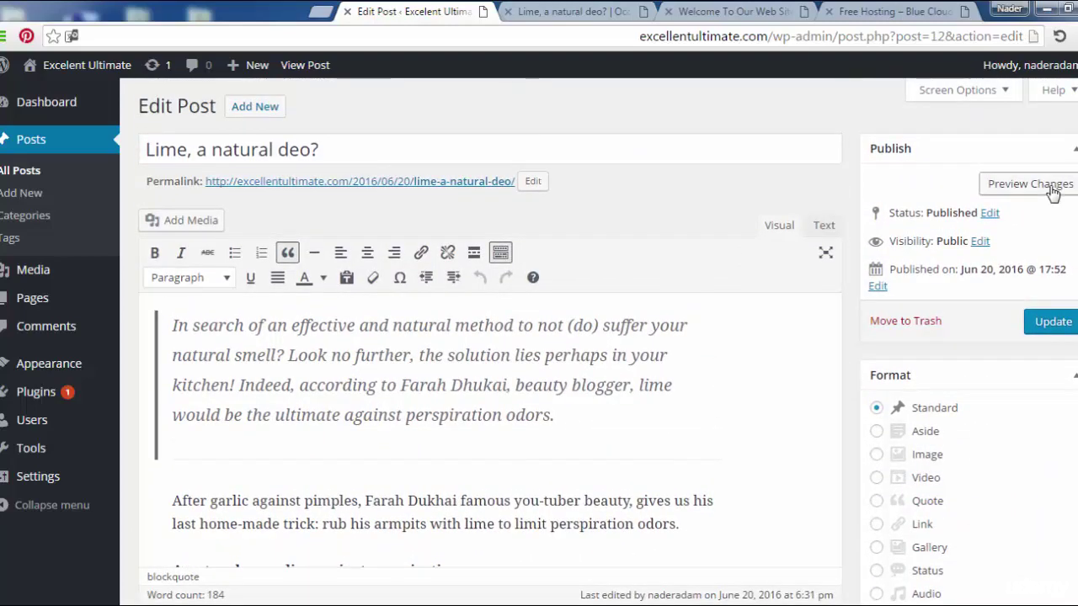
{"action": "left_click", "coordinate": [1064, 324]}
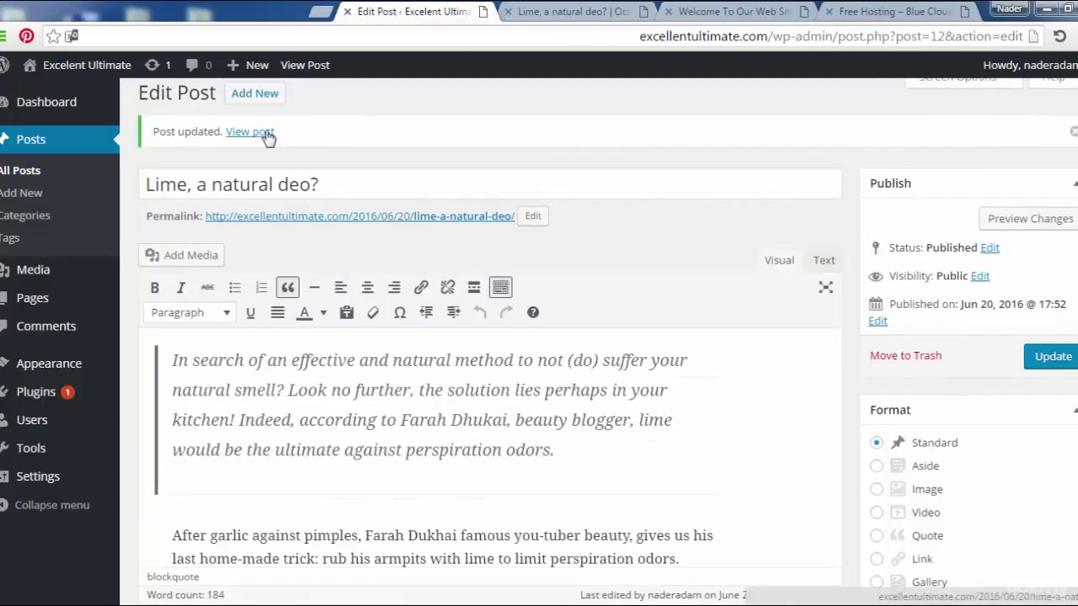
- View the updated post on the live site and examine the categories and tags in its footer and the sidebar's category list
{"action": "left_click", "coordinate": [318, 71]}
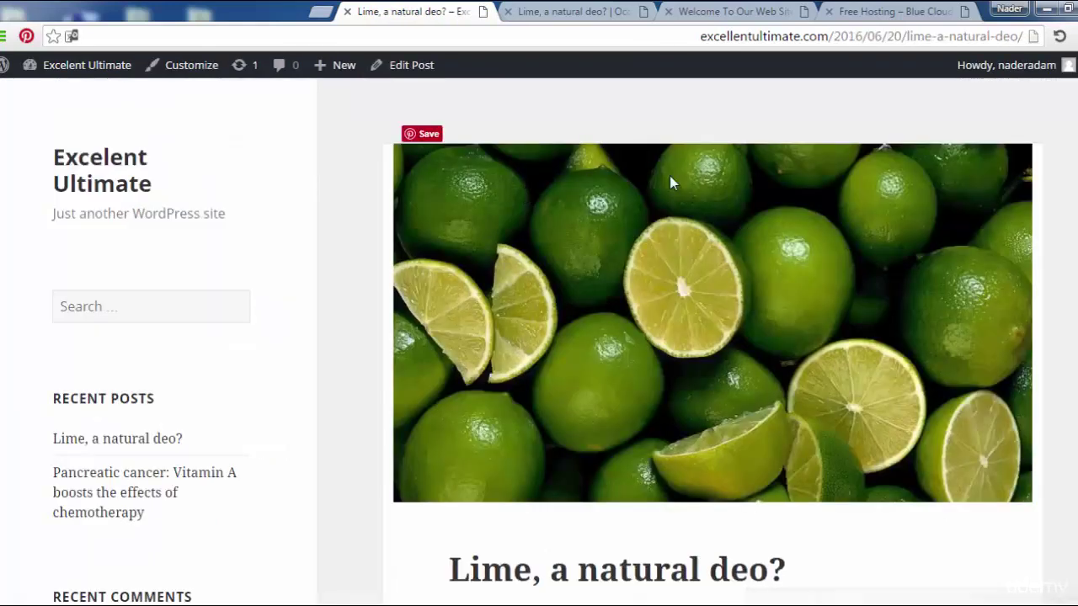
{"action": "scroll", "coordinate": [713, 337], "scroll_direction": "down", "scroll_amount": 5}
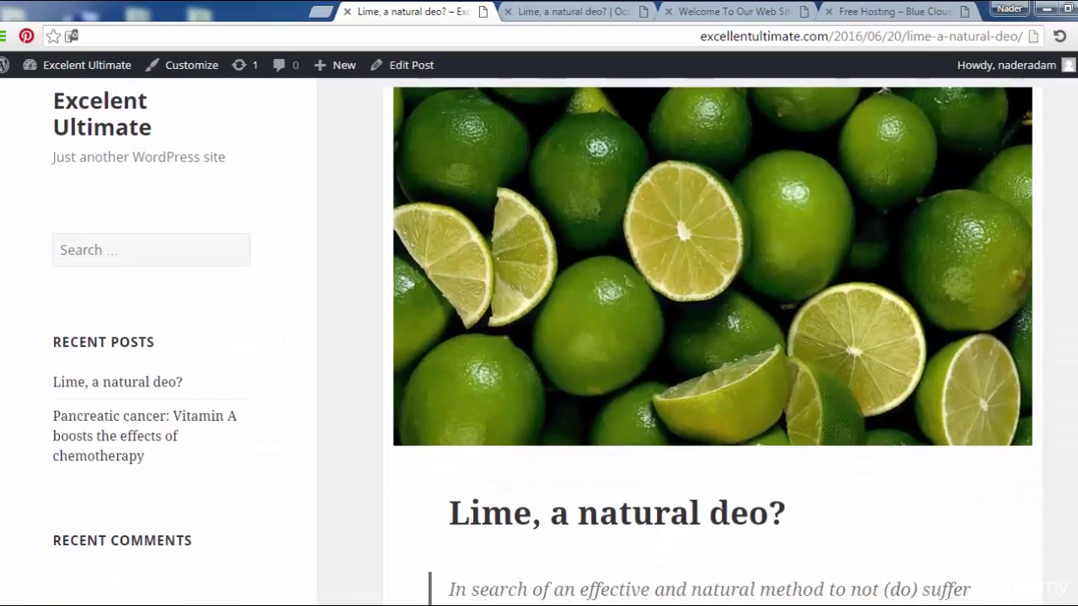
{"action": "scroll", "coordinate": [713, 337], "scroll_direction": "down", "scroll_amount": 8}
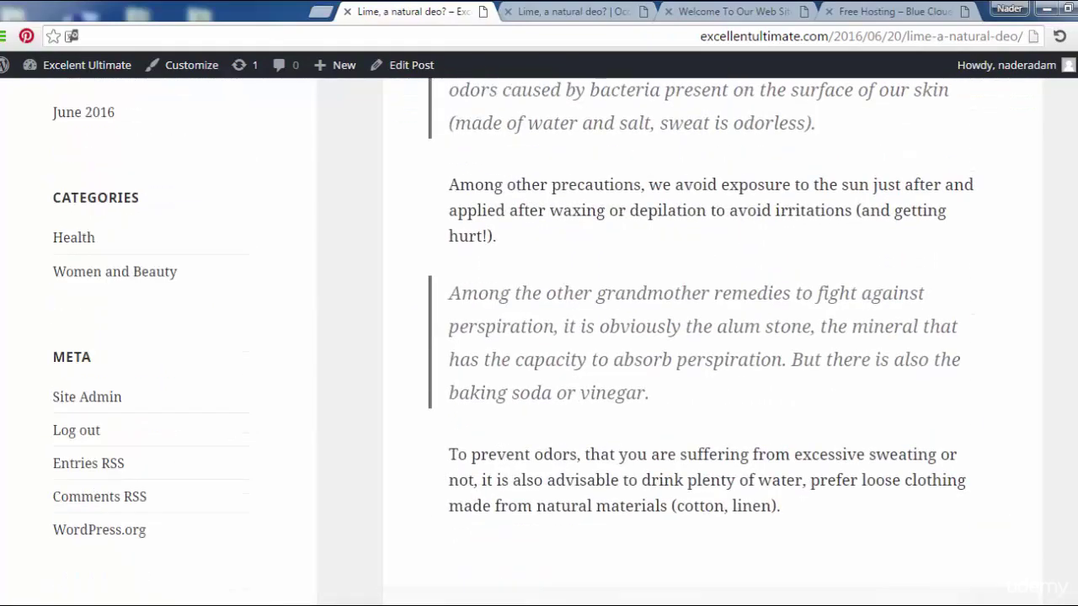
{"action": "scroll", "coordinate": [713, 337], "scroll_direction": "down", "scroll_amount": 1}
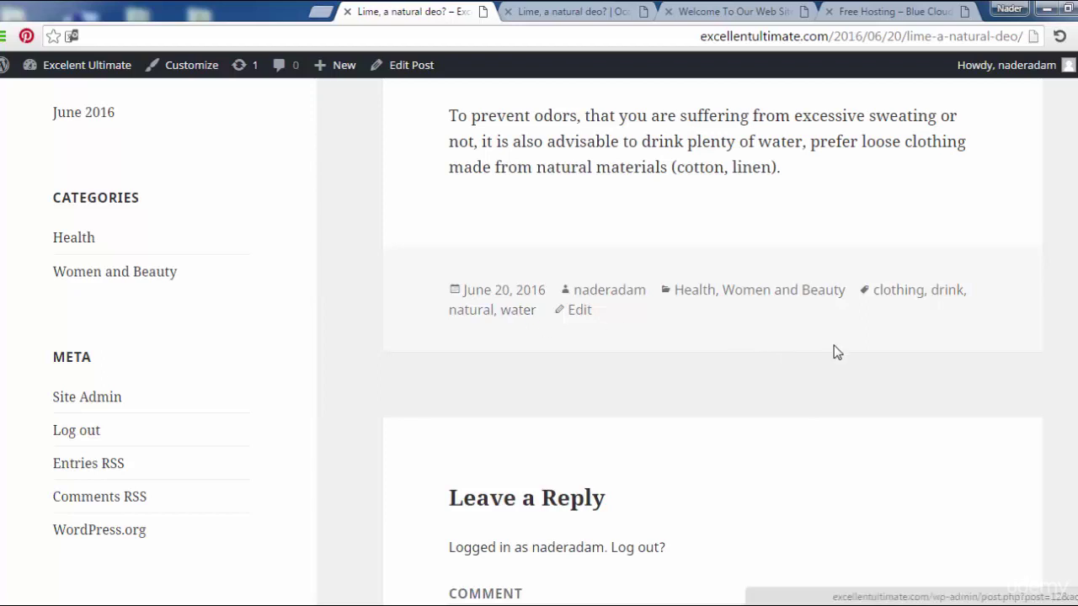
{"action": "scroll", "coordinate": [835, 351], "scroll_direction": "up", "scroll_amount": 3}
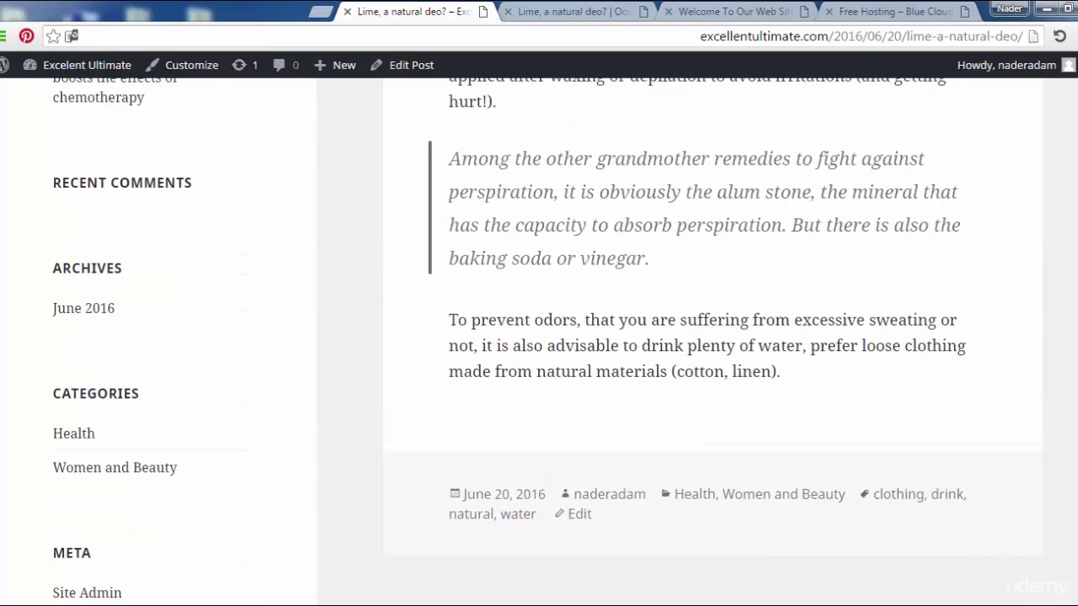
{"action": "scroll", "coordinate": [547, 342], "scroll_direction": "down", "scroll_amount": 3}
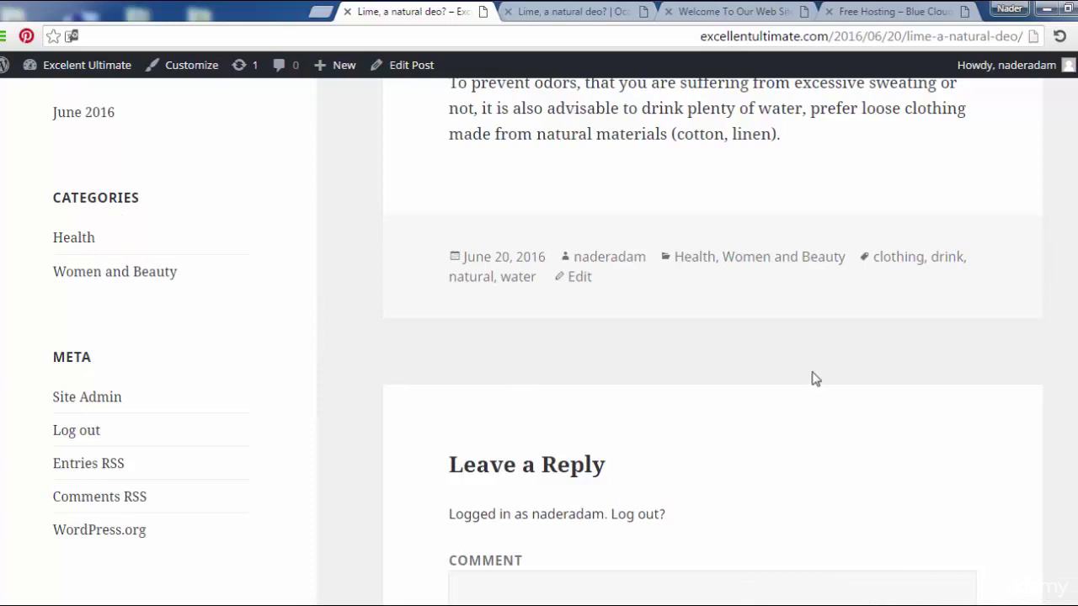
{"action": "scroll", "coordinate": [713, 337], "scroll_direction": "down", "scroll_amount": 1}
{"action": "scroll", "coordinate": [713, 337], "scroll_direction": "up", "scroll_amount": 4}
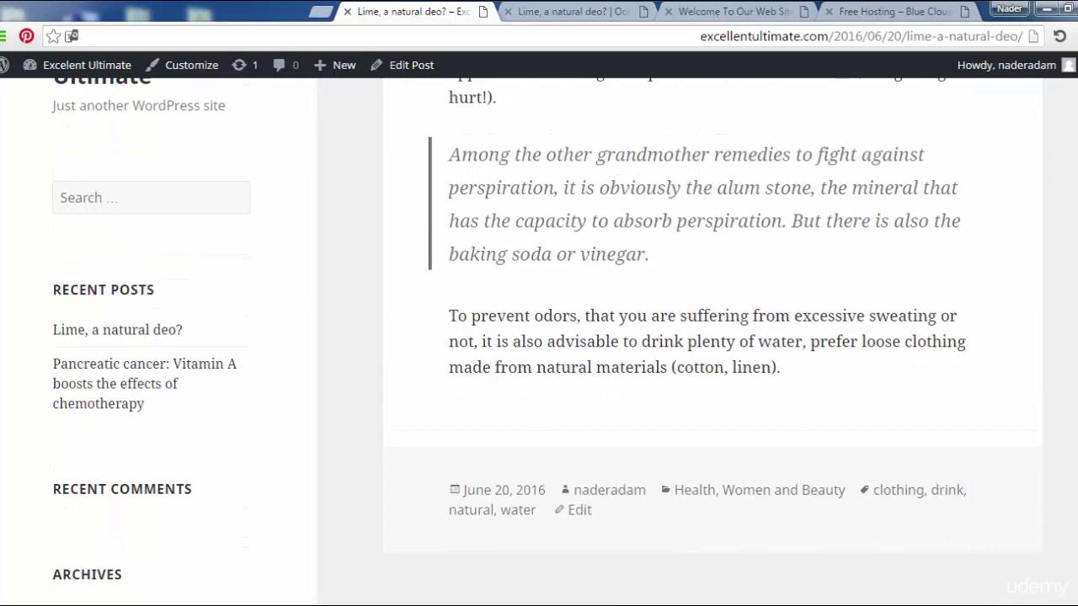
{"action": "scroll", "coordinate": [712, 337], "scroll_direction": "up", "scroll_amount": 3}
{"action": "scroll", "coordinate": [713, 337], "scroll_direction": "down", "scroll_amount": 3}
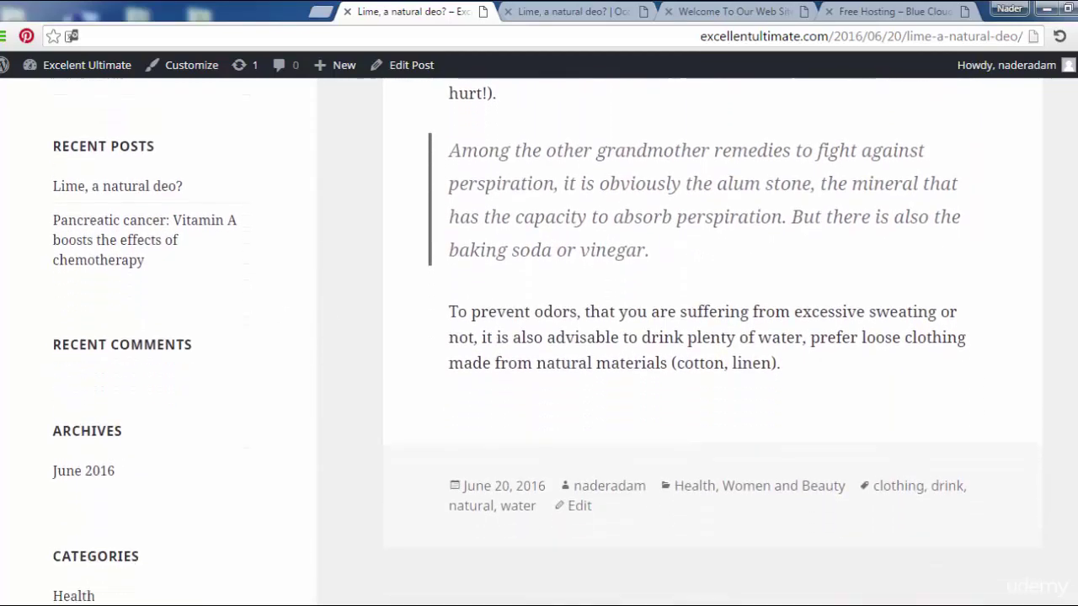
{"action": "scroll", "coordinate": [547, 337], "scroll_direction": "down", "scroll_amount": 2}
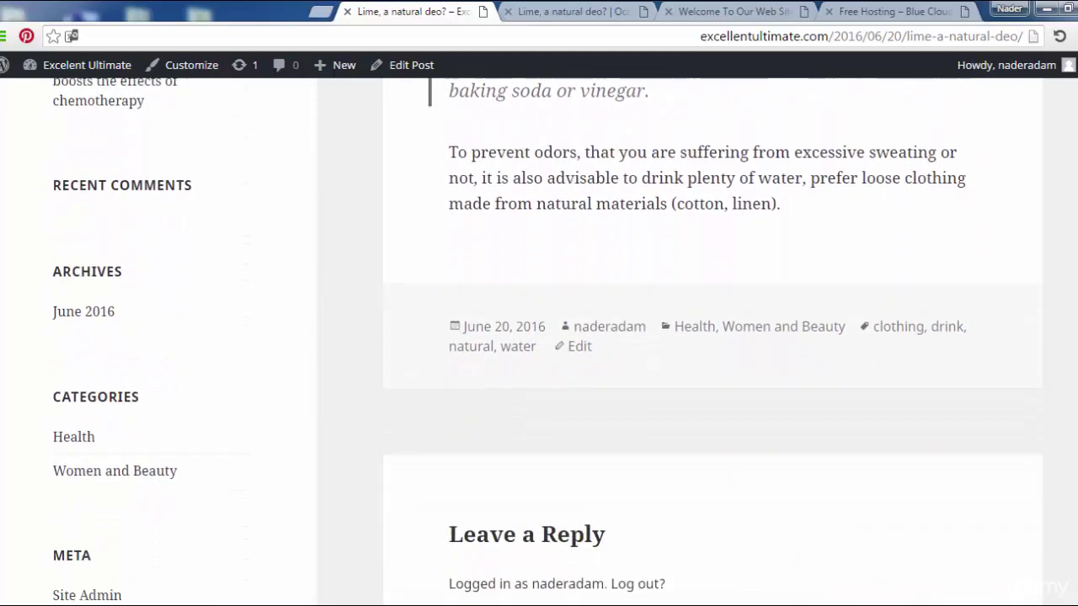
{"action": "scroll", "coordinate": [712, 337], "scroll_direction": "down", "scroll_amount": 3}
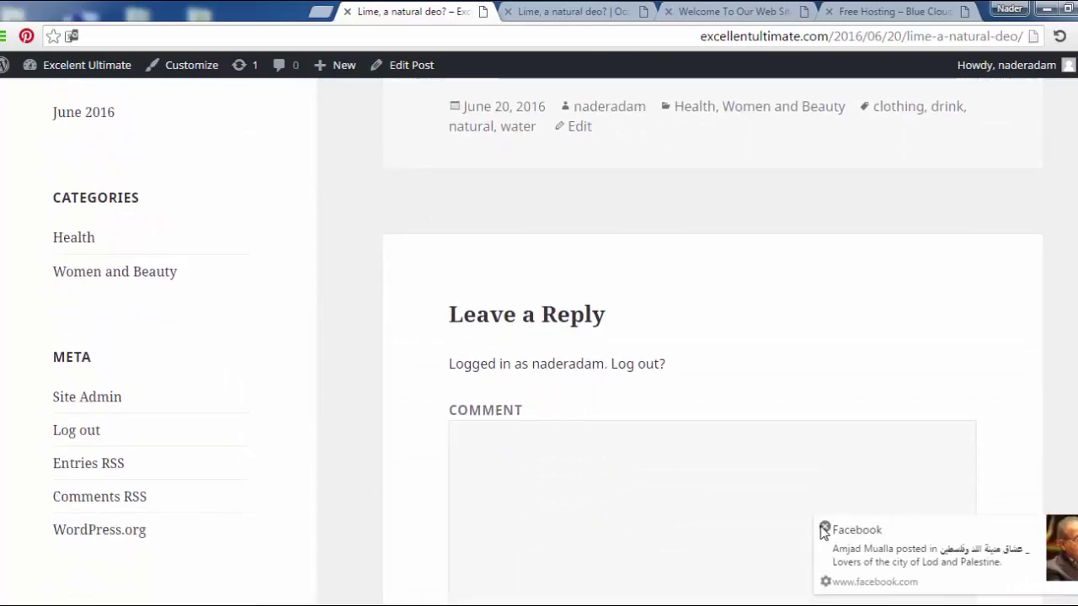
{"action": "scroll", "coordinate": [878, 503], "scroll_direction": "down", "scroll_amount": 3}
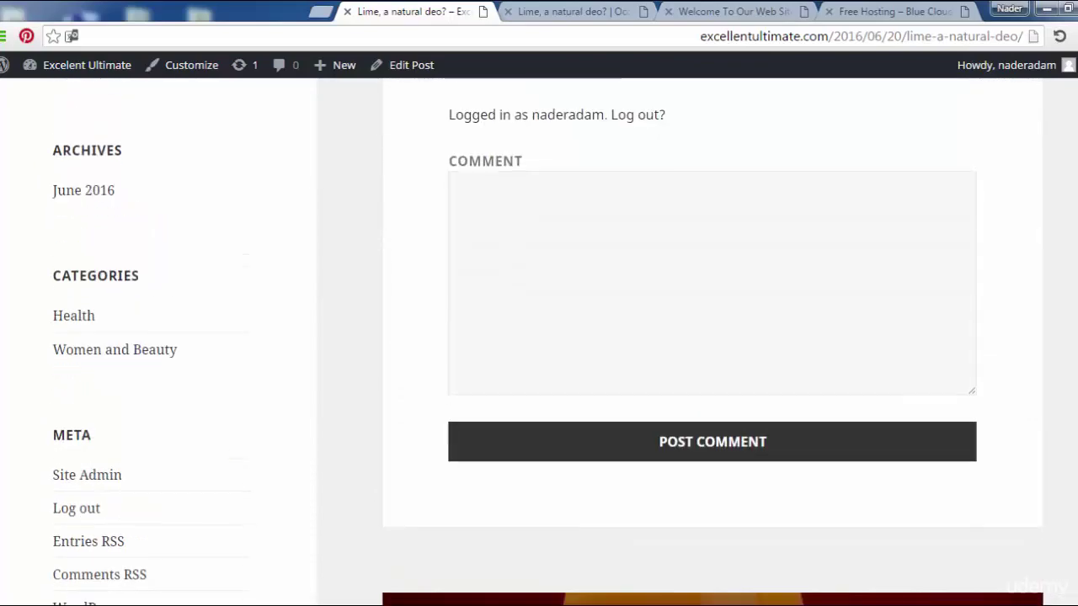
- Open the Health category archive from the link in the post's footer
{"action": "scroll", "coordinate": [713, 337], "scroll_direction": "up", "scroll_amount": 5}
{"action": "scroll", "coordinate": [712, 337], "scroll_direction": "up", "scroll_amount": 1}
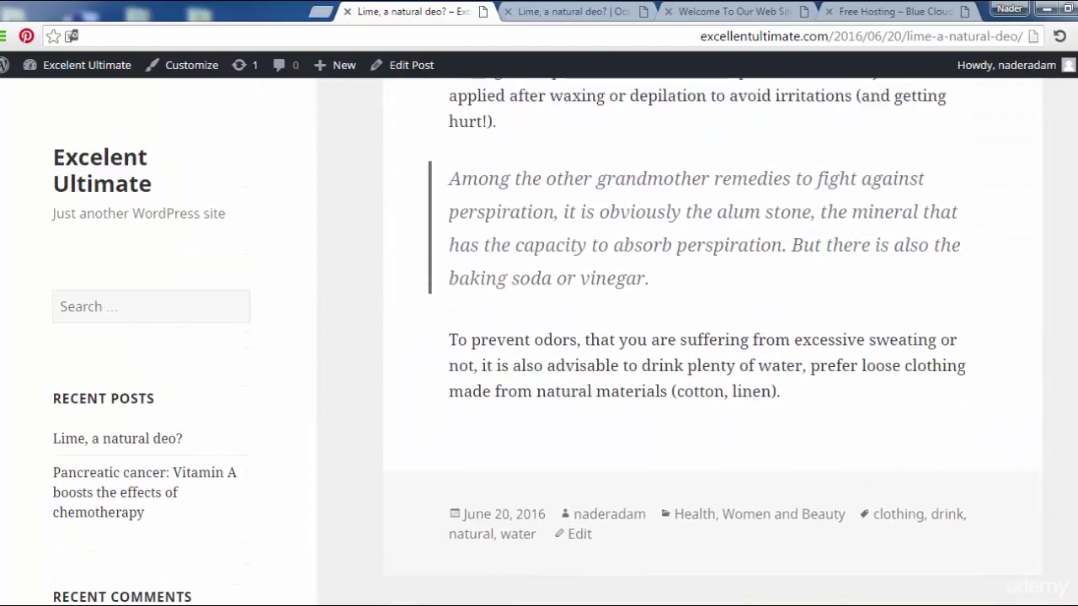
{"action": "left_click", "coordinate": [699, 520]}
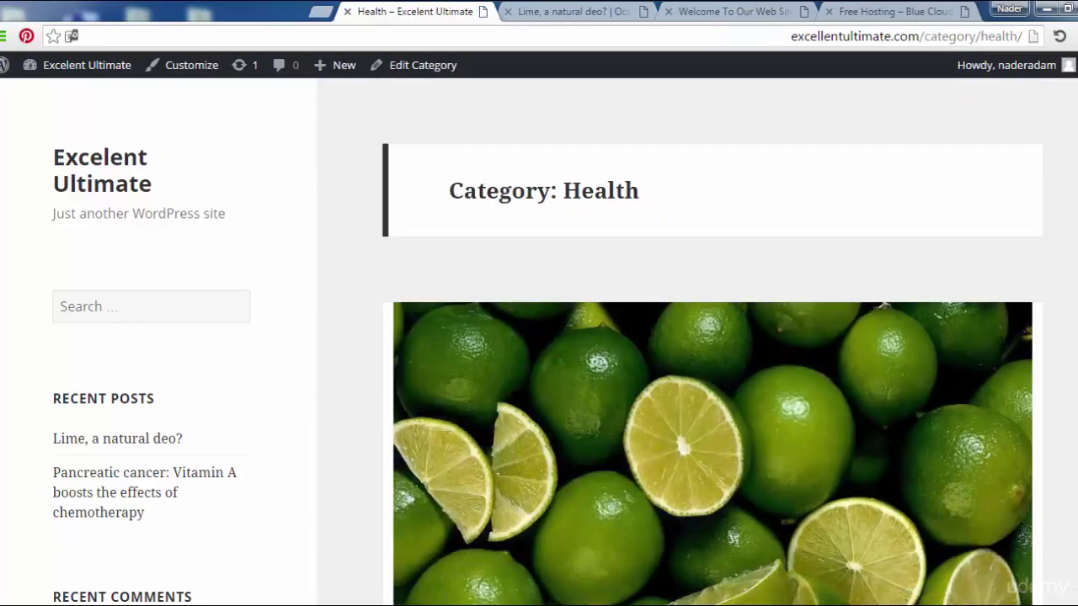
- Look through the Health category archive to examine which posts it lists and the category and tag links beneath the lime post
{"action": "scroll", "coordinate": [539, 337], "scroll_direction": "down", "scroll_amount": 1}
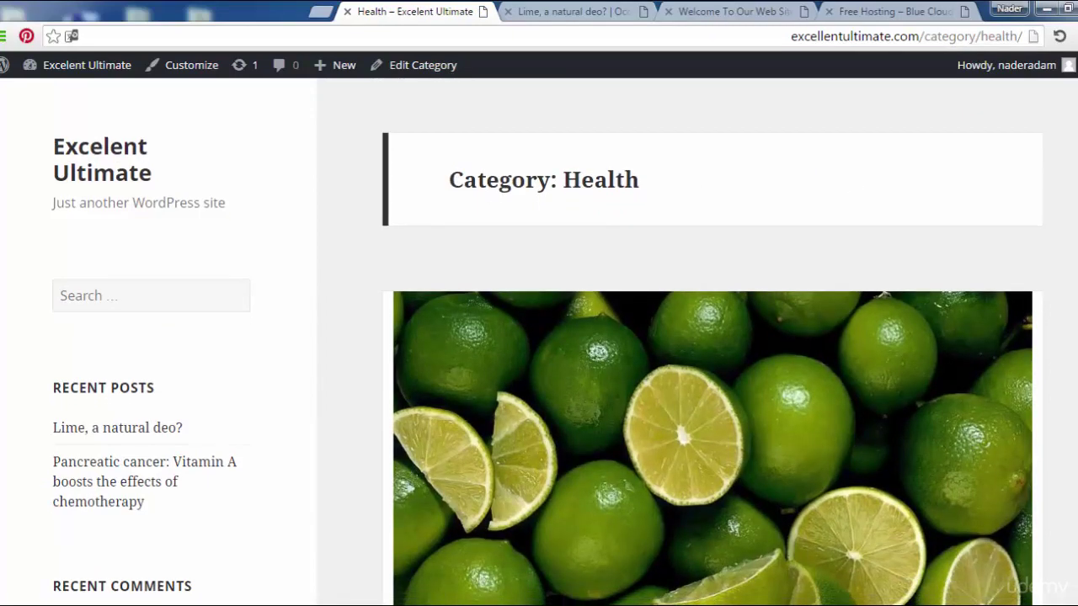
{"action": "scroll", "coordinate": [539, 336], "scroll_direction": "down", "scroll_amount": 1}
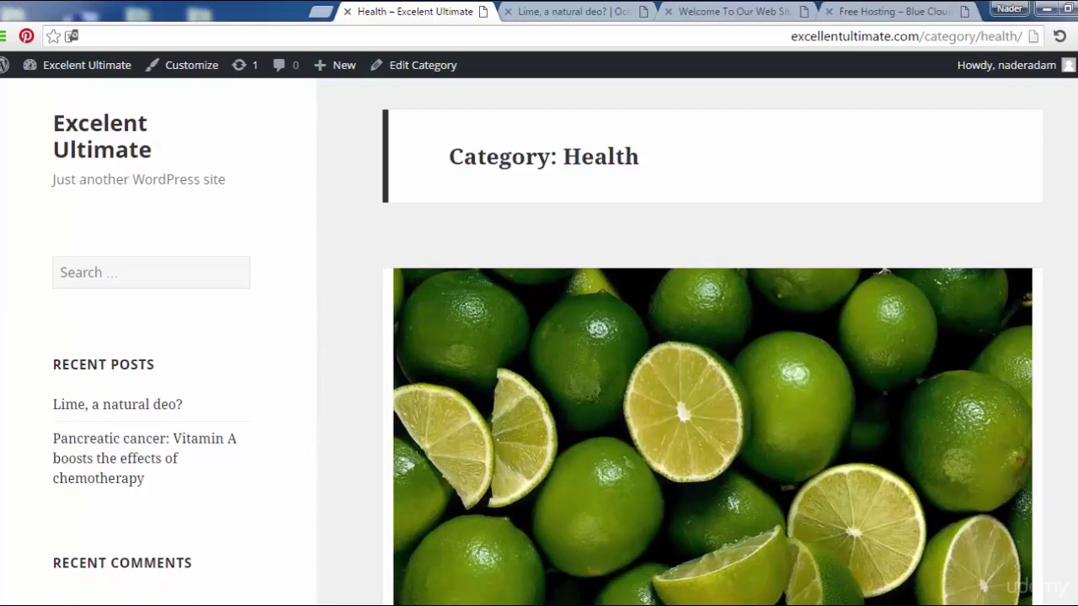
{"action": "scroll", "coordinate": [539, 337], "scroll_direction": "down", "scroll_amount": 1}
{"action": "scroll", "coordinate": [539, 337], "scroll_direction": "up", "scroll_amount": 2}
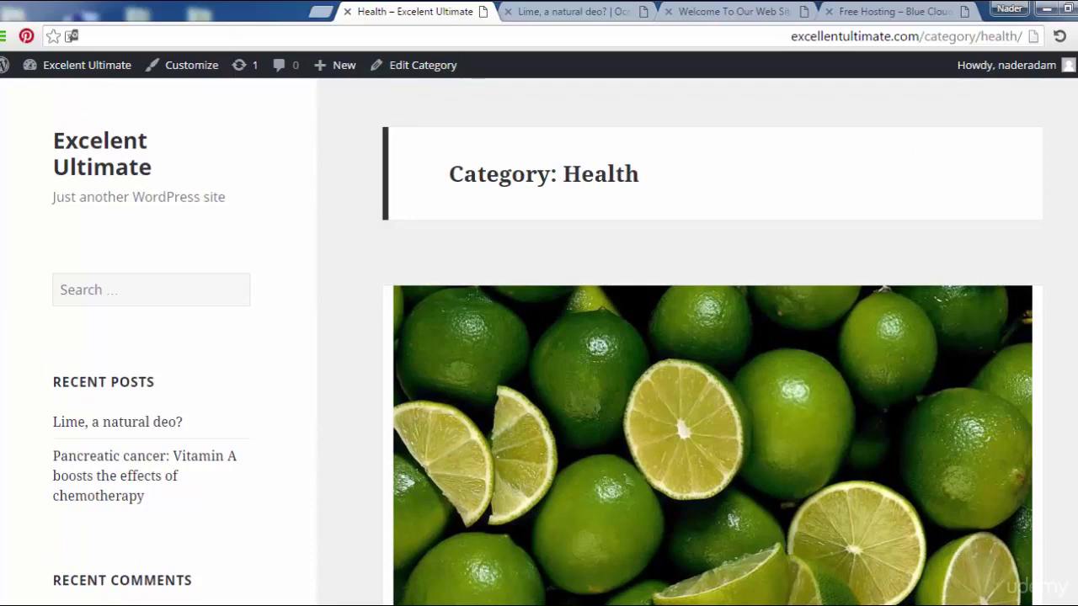
{"action": "scroll", "coordinate": [539, 337], "scroll_direction": "down", "scroll_amount": 8}
{"action": "scroll", "coordinate": [539, 337], "scroll_direction": "up", "scroll_amount": 3}
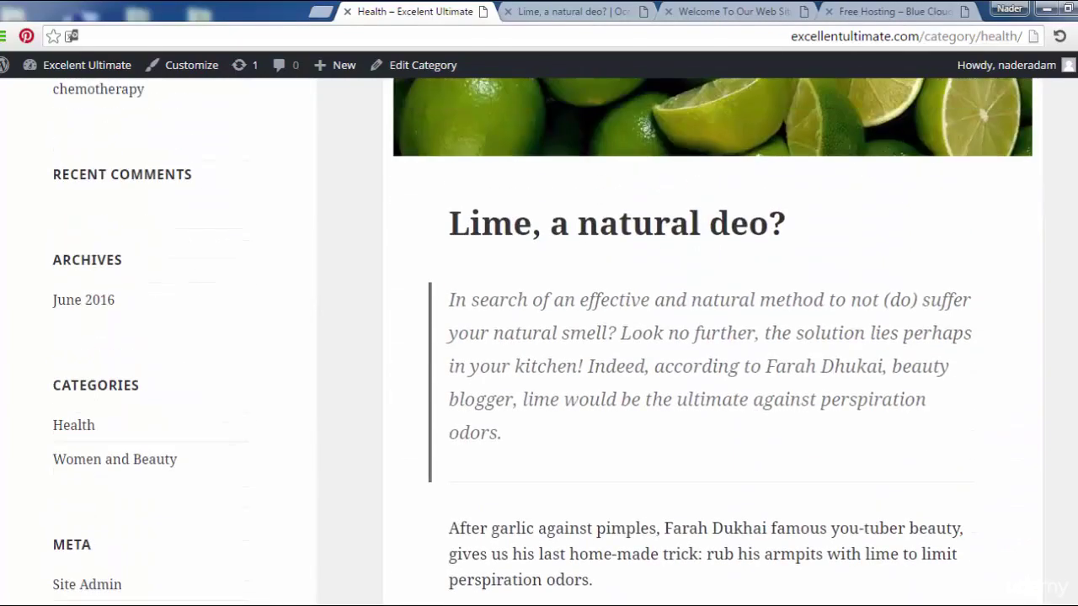
{"action": "scroll", "coordinate": [713, 342], "scroll_direction": "down", "scroll_amount": 12}
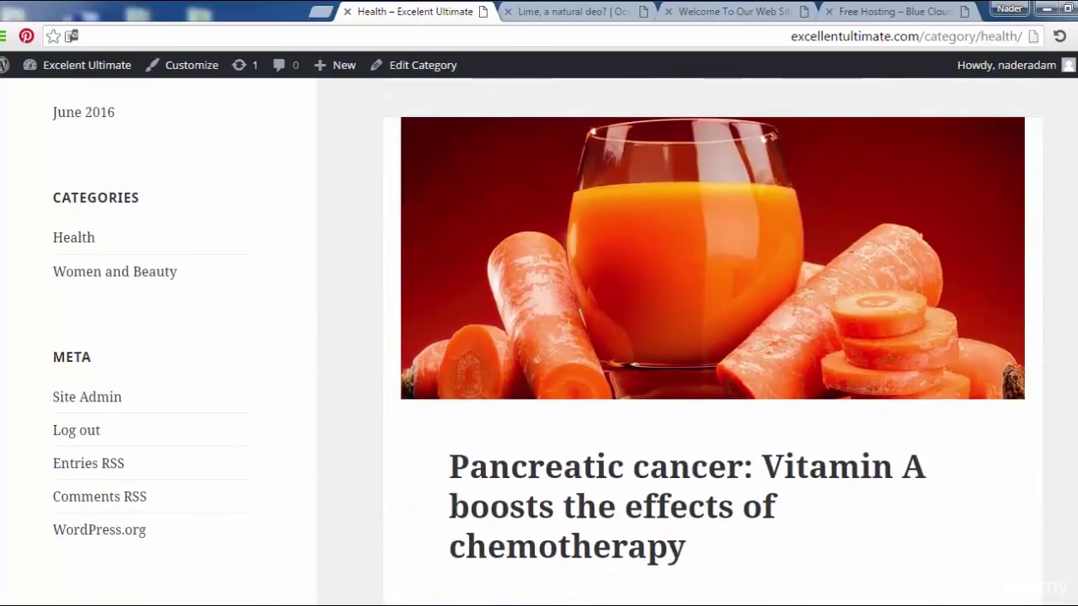
{"action": "scroll", "coordinate": [713, 342], "scroll_direction": "up", "scroll_amount": 6}
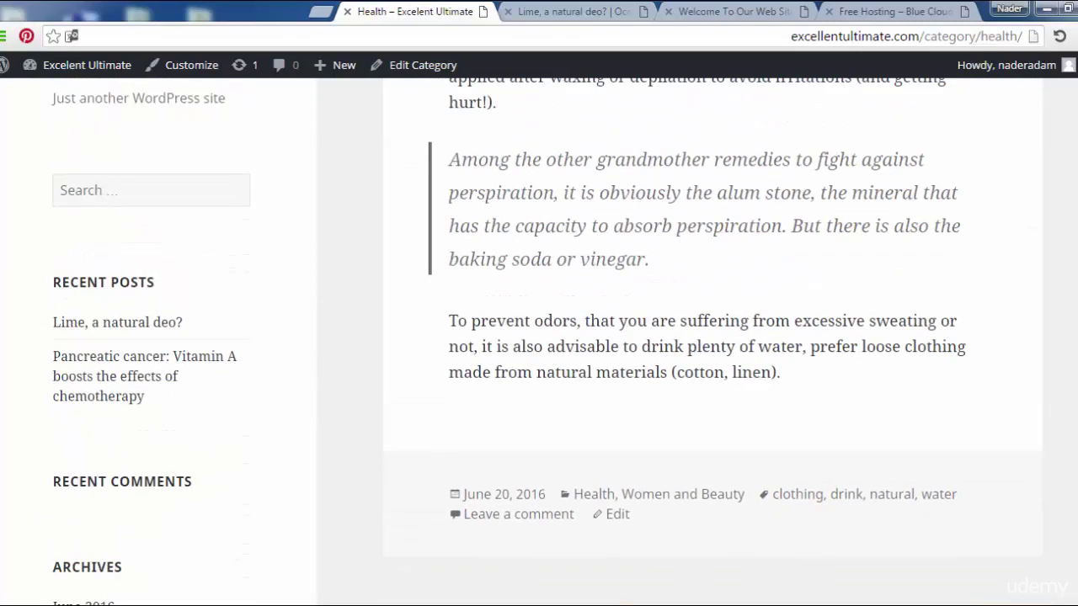
{"action": "scroll", "coordinate": [713, 342], "scroll_direction": "up", "scroll_amount": 3}
- Return to the dashboard and open the post "Pancreatic cancer: Vitamin A boosts the effects of chemotherapy" for editing from the posts list
{"action": "mouse_move", "coordinate": [87, 70]}
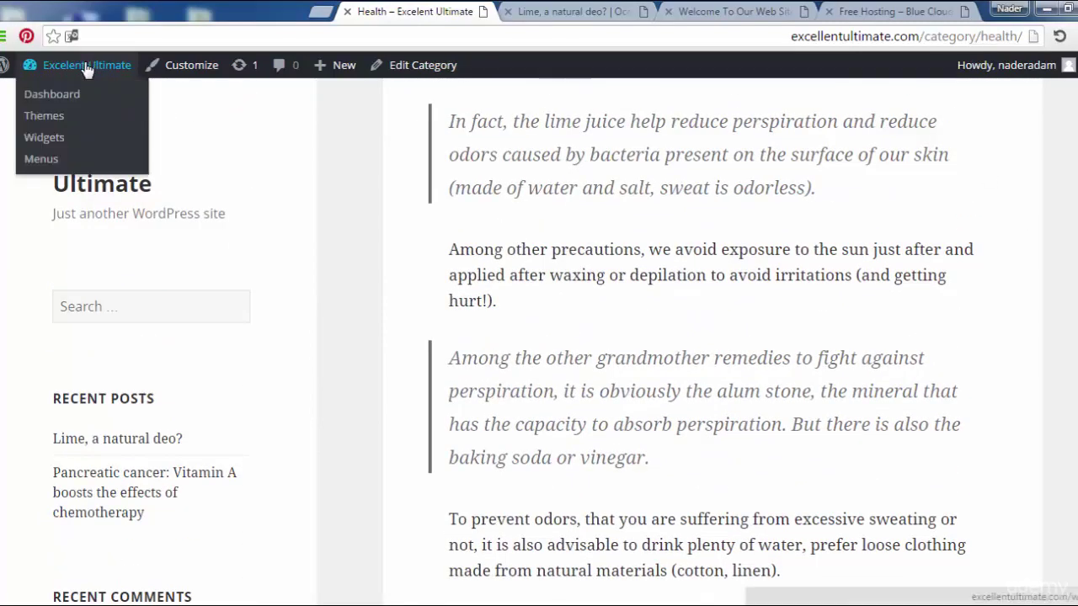
{"action": "left_click", "coordinate": [52, 95]}
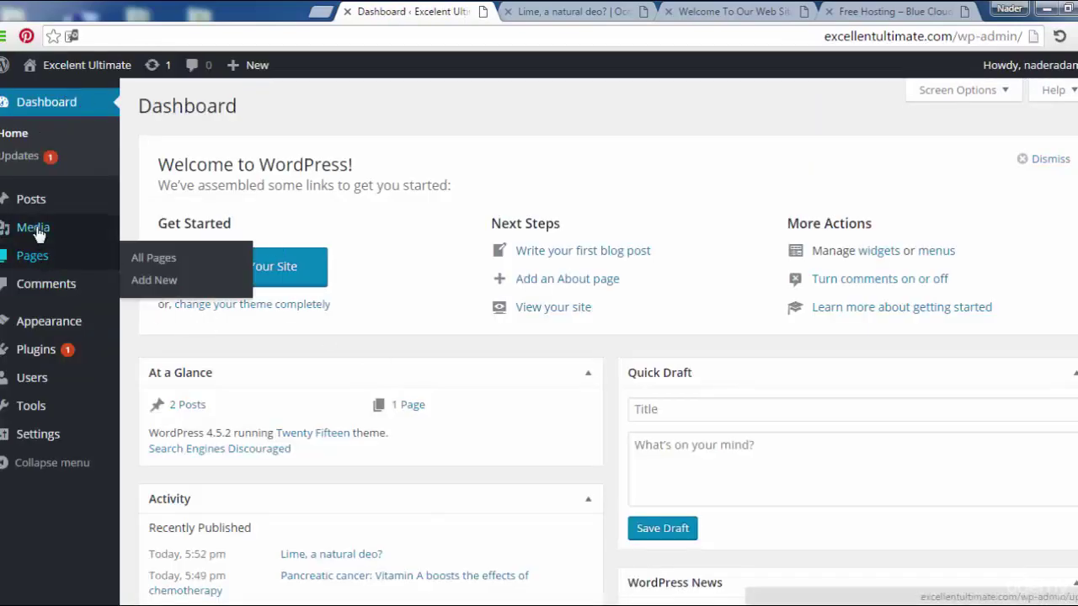
{"action": "left_click", "coordinate": [41, 205]}
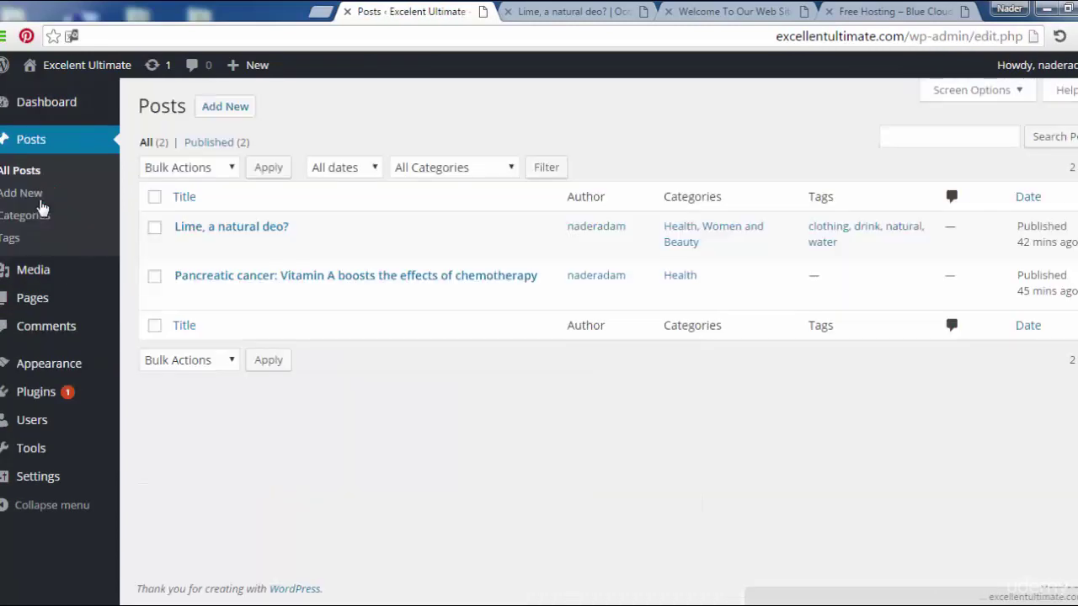
{"action": "mouse_move", "coordinate": [245, 283]}
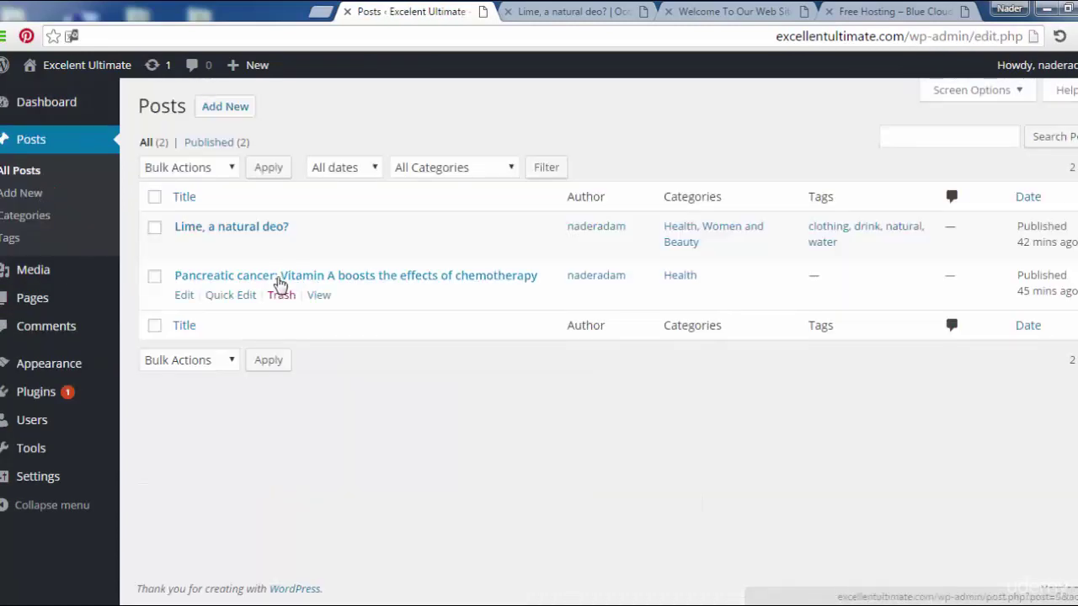
{"action": "left_click", "coordinate": [320, 281]}
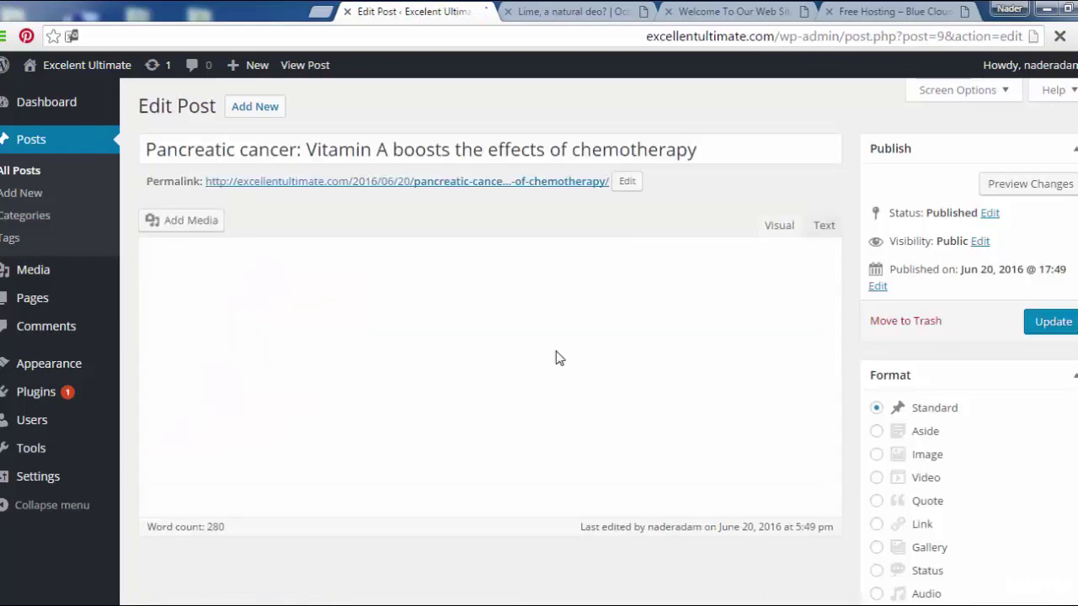
- Add the tags water, juice and vitamin to the pancreatic cancer post
{"action": "scroll", "coordinate": [608, 342], "scroll_direction": "down", "scroll_amount": 3}
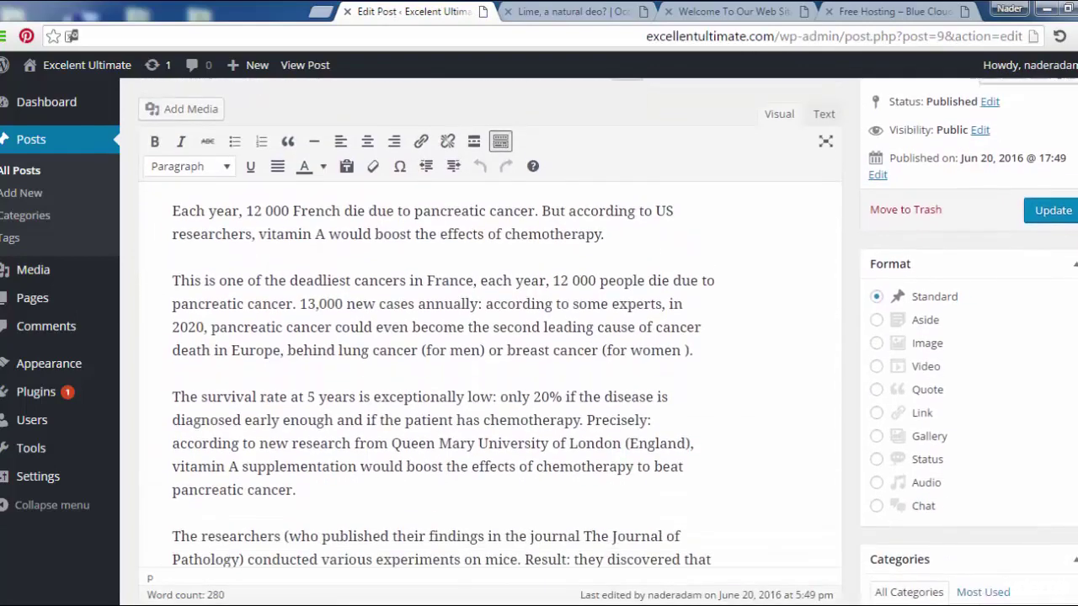
{"action": "scroll", "coordinate": [985, 312], "scroll_direction": "down", "scroll_amount": 2}
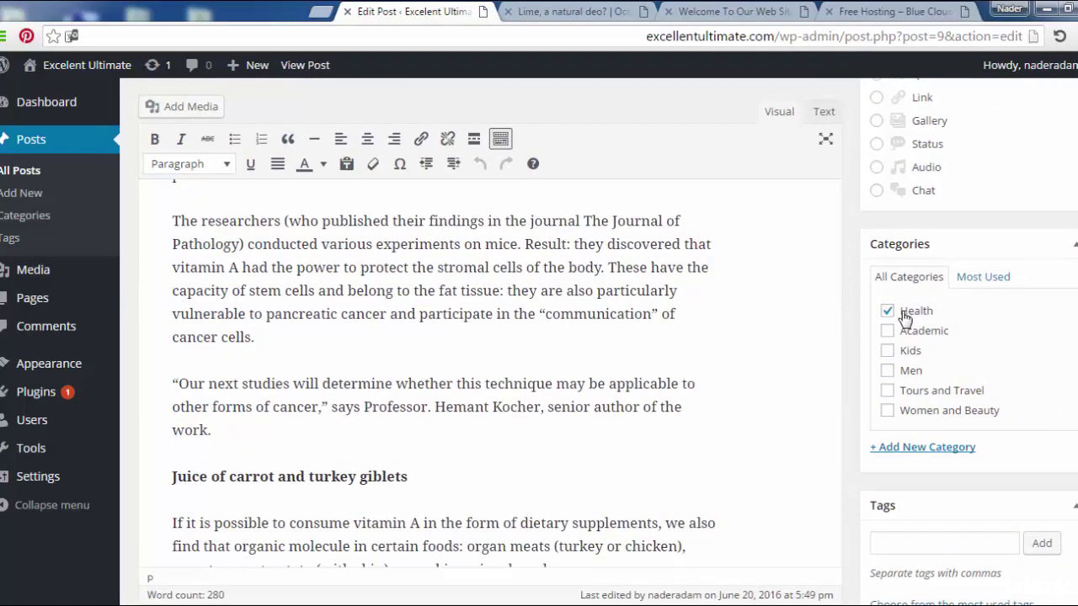
{"action": "scroll", "coordinate": [539, 337], "scroll_direction": "down", "scroll_amount": 1}
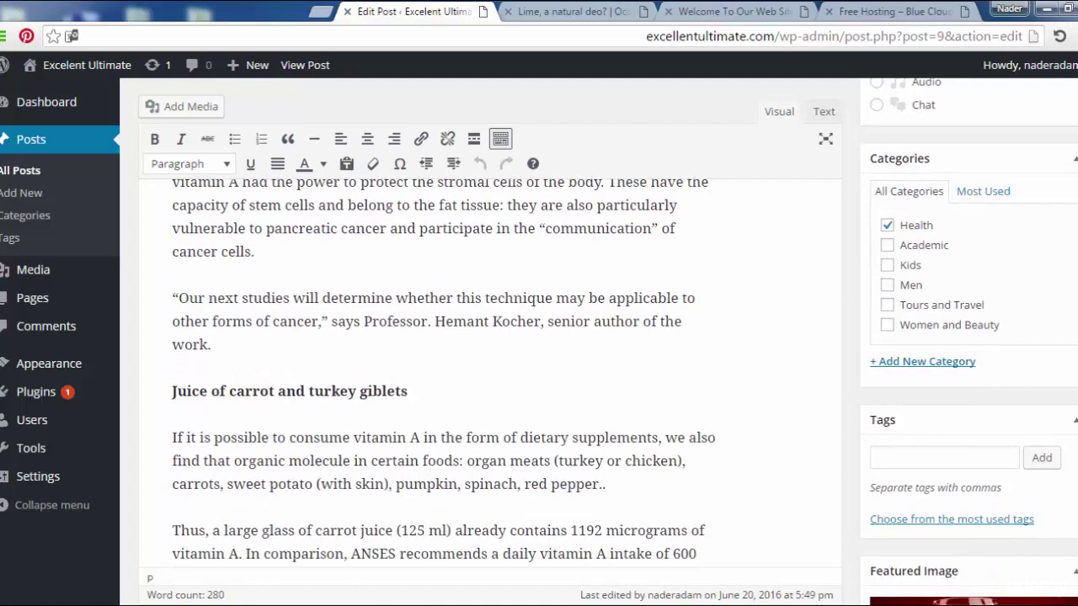
{"action": "left_click", "coordinate": [959, 462]}
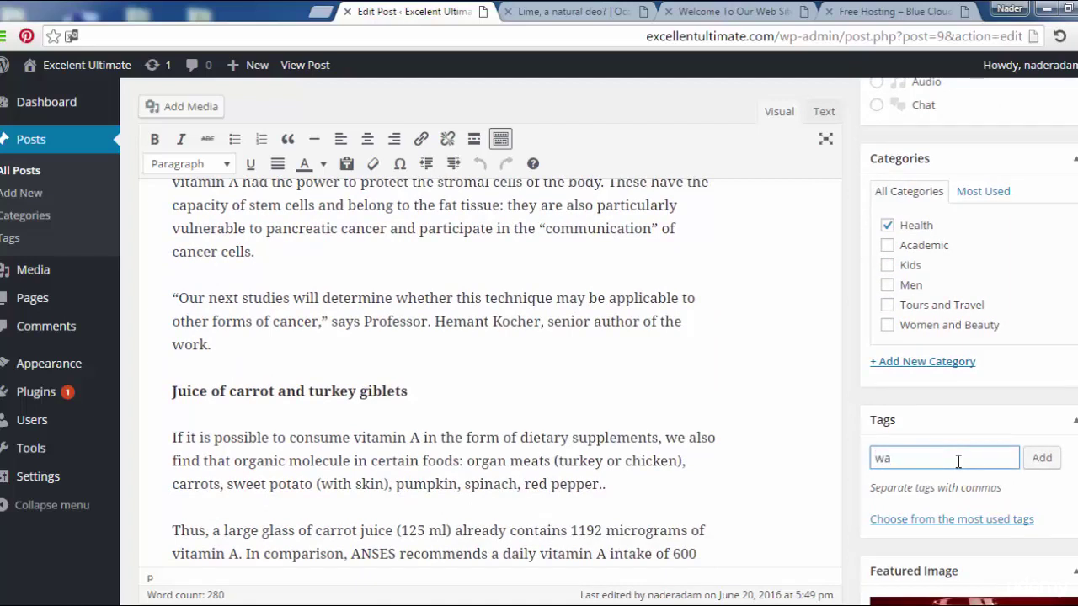
{"action": "type", "text": "water"}
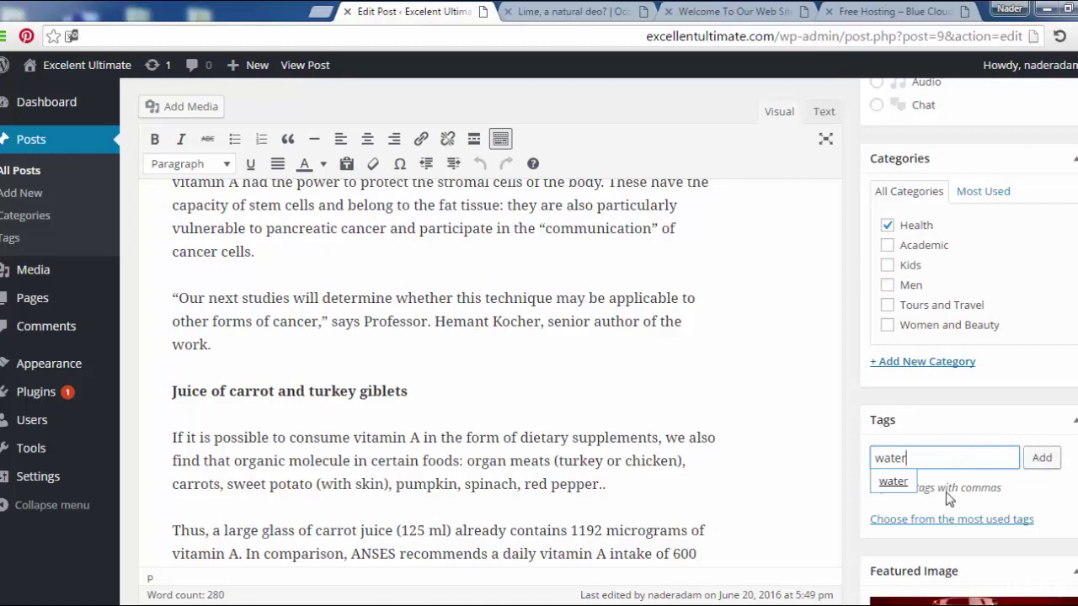
{"action": "left_click", "coordinate": [892, 498]}
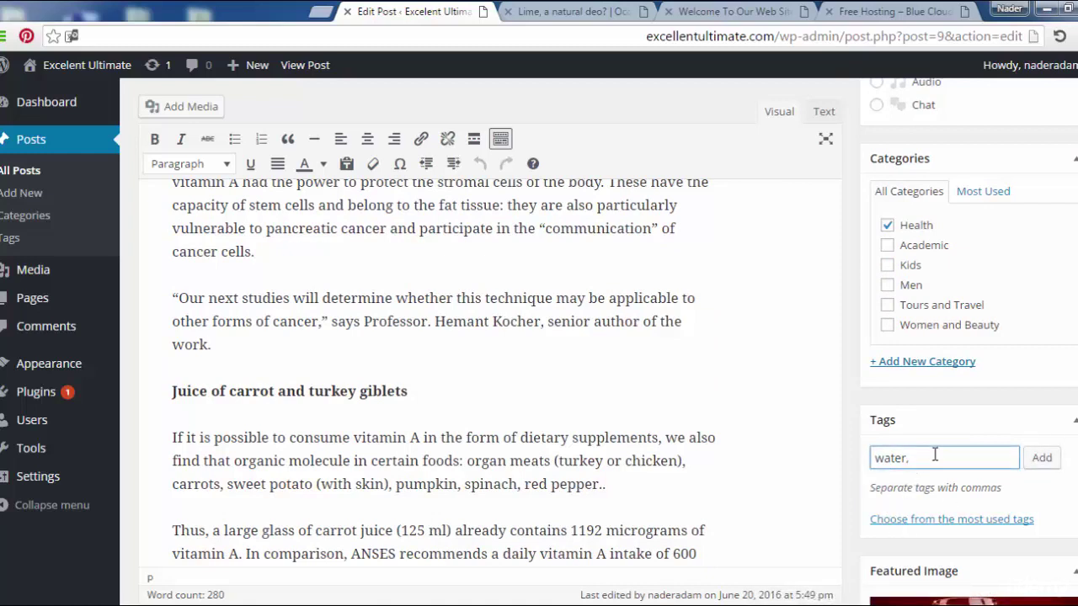
{"action": "left_click", "coordinate": [1041, 458]}
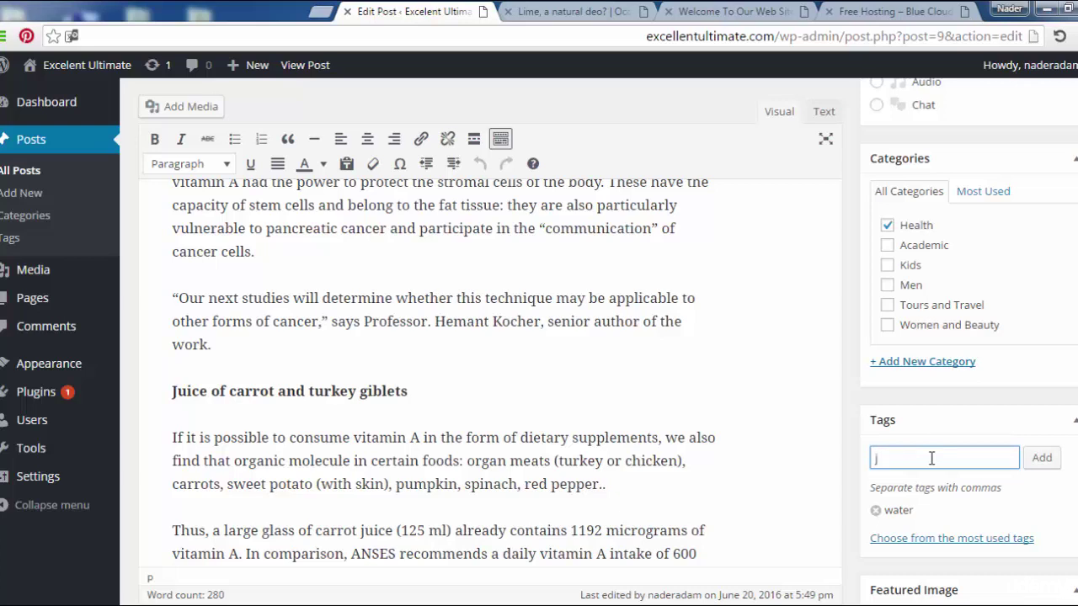
{"action": "left_click", "coordinate": [1040, 459]}
{"action": "left_click", "coordinate": [1041, 458]}
- Review the post's category selection and update the post to save its new tags
{"action": "scroll", "coordinate": [1065, 461], "scroll_direction": "up", "scroll_amount": 5}
{"action": "scroll", "coordinate": [539, 336], "scroll_direction": "up", "scroll_amount": 2}
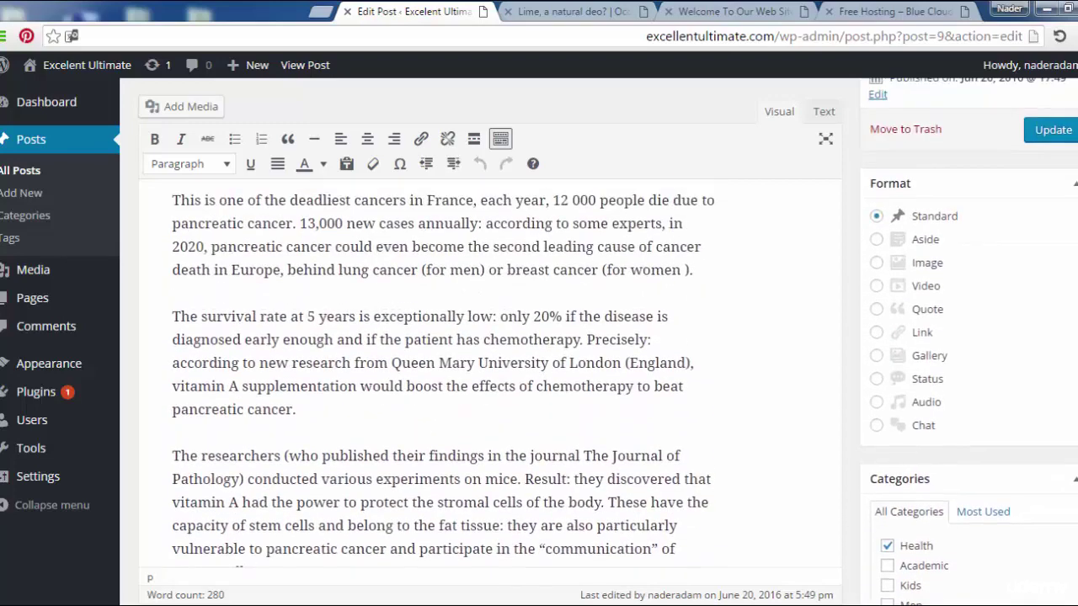
{"action": "scroll", "coordinate": [539, 337], "scroll_direction": "down", "scroll_amount": 3}
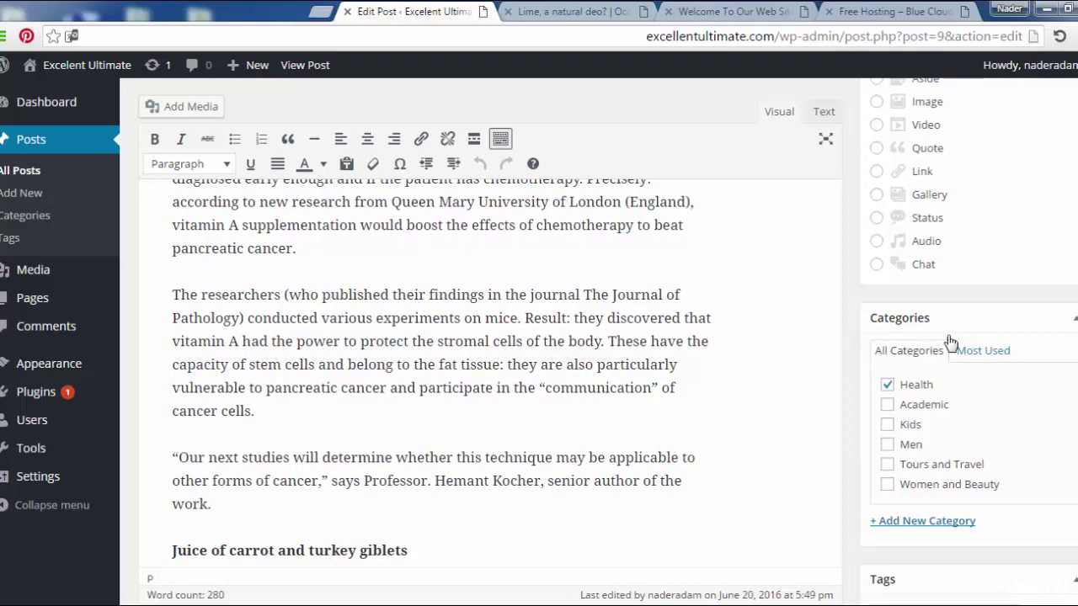
{"action": "scroll", "coordinate": [976, 310], "scroll_direction": "up", "scroll_amount": 4}
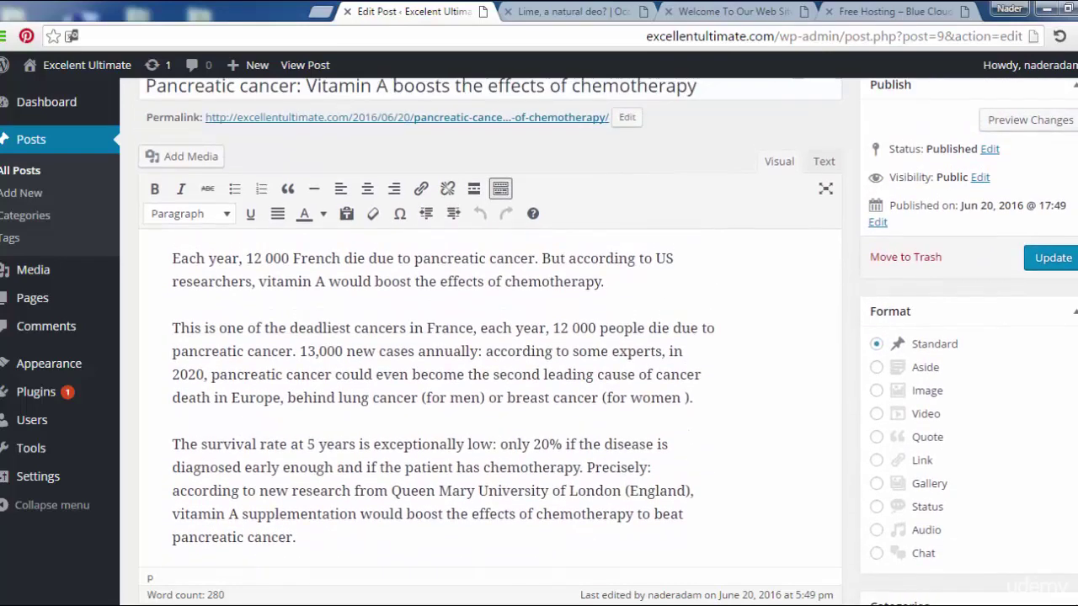
{"action": "left_click", "coordinate": [1059, 263]}
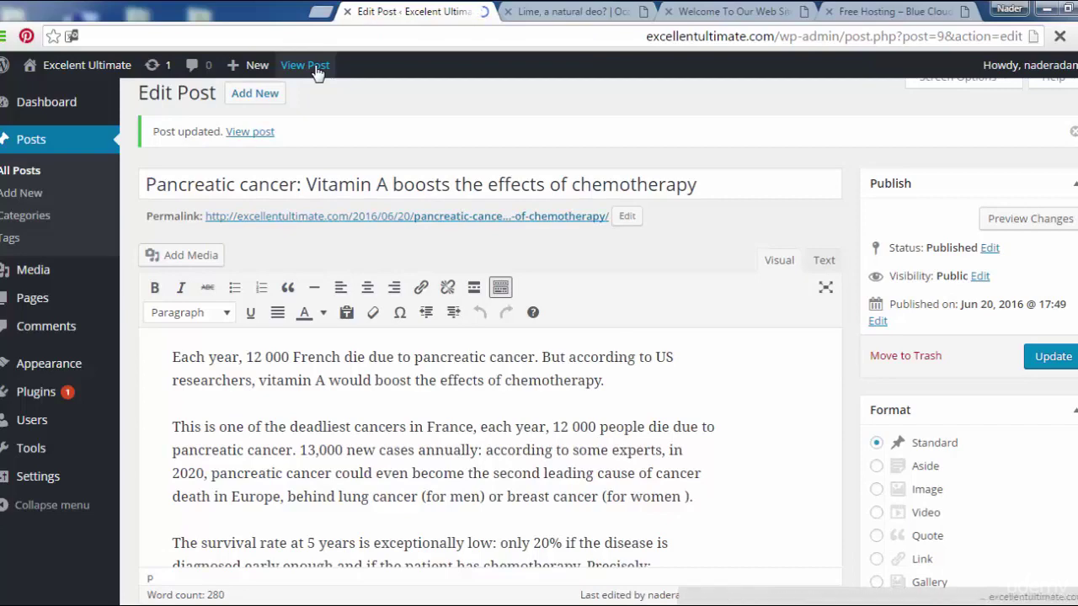
- View the pancreatic cancer post on the live site and examine the category and tags in its footer
{"action": "left_click", "coordinate": [316, 73]}
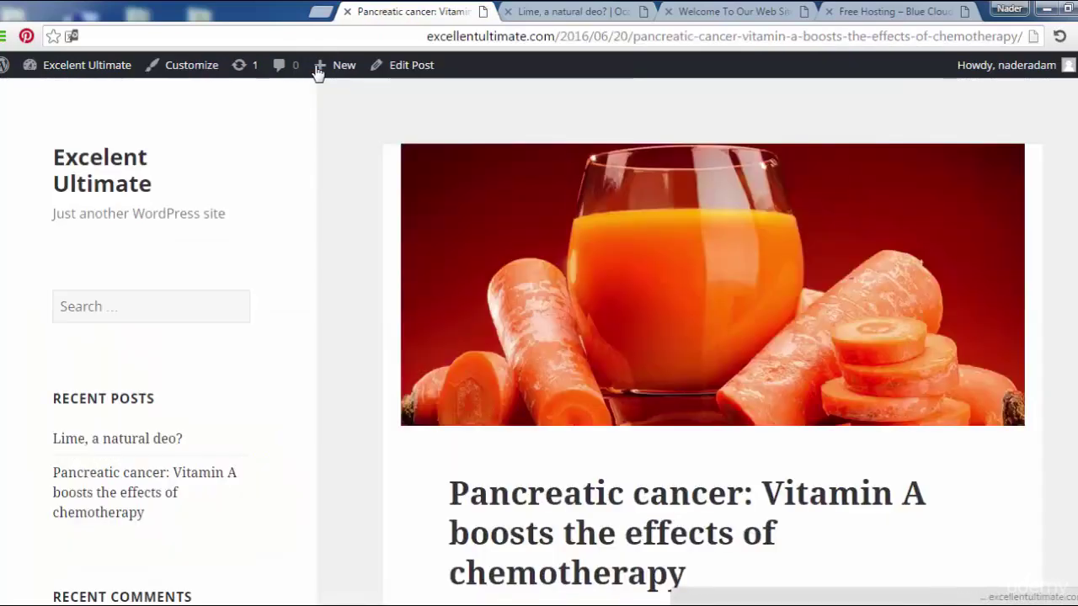
{"action": "scroll", "coordinate": [539, 337], "scroll_direction": "down", "scroll_amount": 1}
{"action": "scroll", "coordinate": [539, 337], "scroll_direction": "down", "scroll_amount": 10}
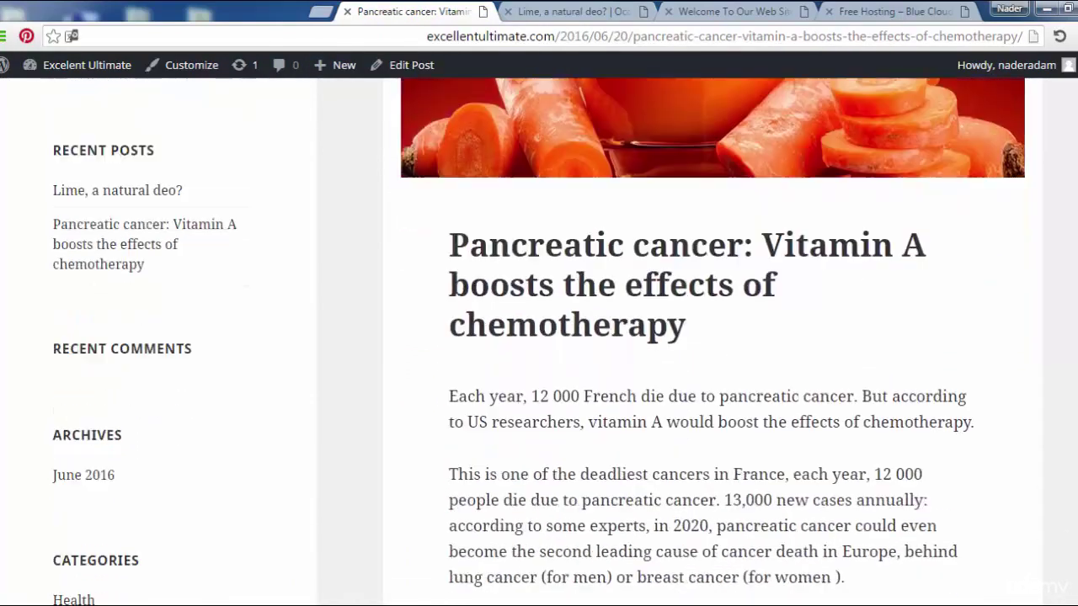
{"action": "scroll", "coordinate": [891, 376], "scroll_direction": "down", "scroll_amount": 4}
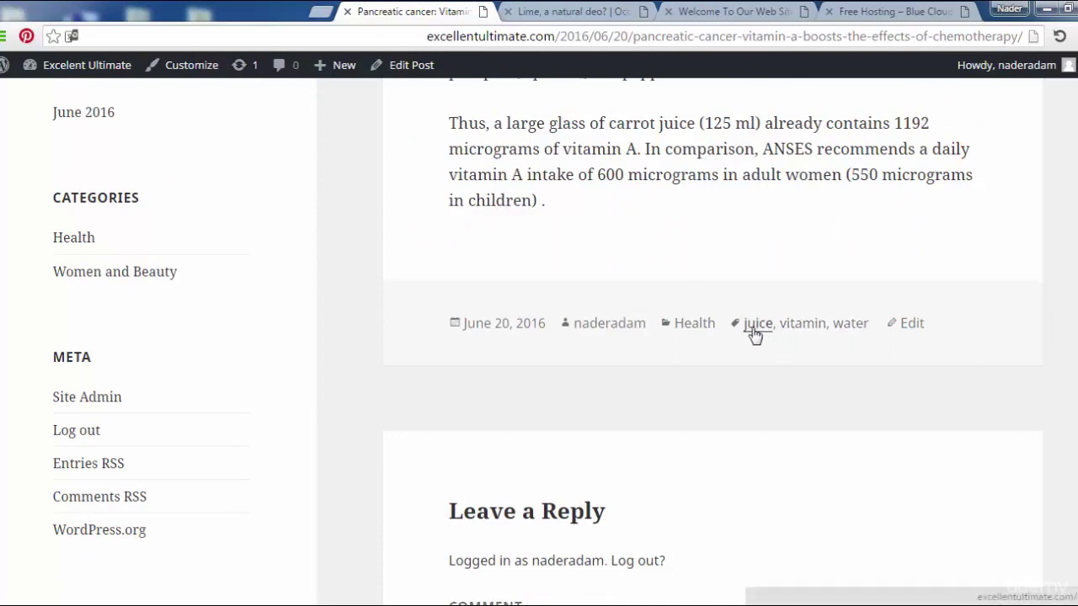
- Open the water tag archive from the post's footer and examine which posts share that tag
{"action": "left_click", "coordinate": [847, 331]}
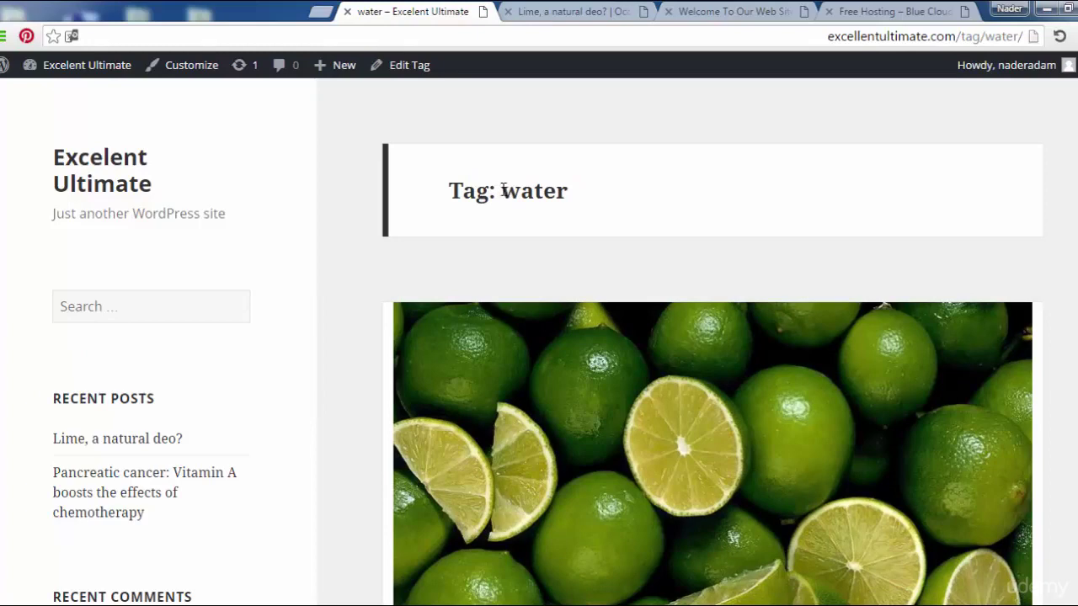
{"action": "left_click_drag", "start_coordinate": [502, 190], "coordinate": [571, 197]}
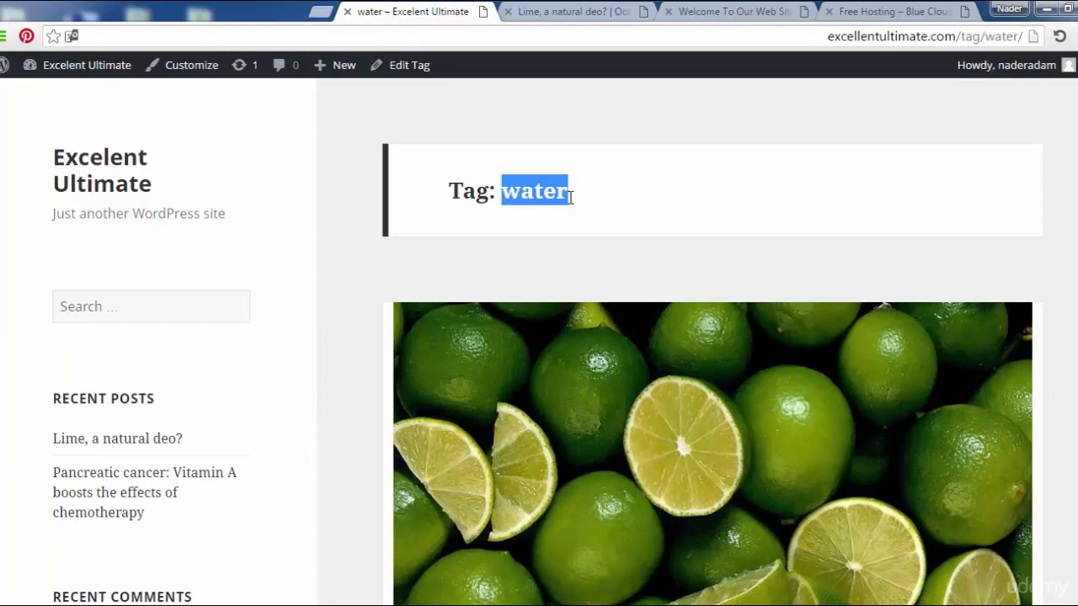
{"action": "left_click", "coordinate": [618, 202]}
{"action": "scroll", "coordinate": [1071, 180], "scroll_direction": "down", "scroll_amount": 2}
{"action": "scroll", "coordinate": [713, 341], "scroll_direction": "down", "scroll_amount": 15}
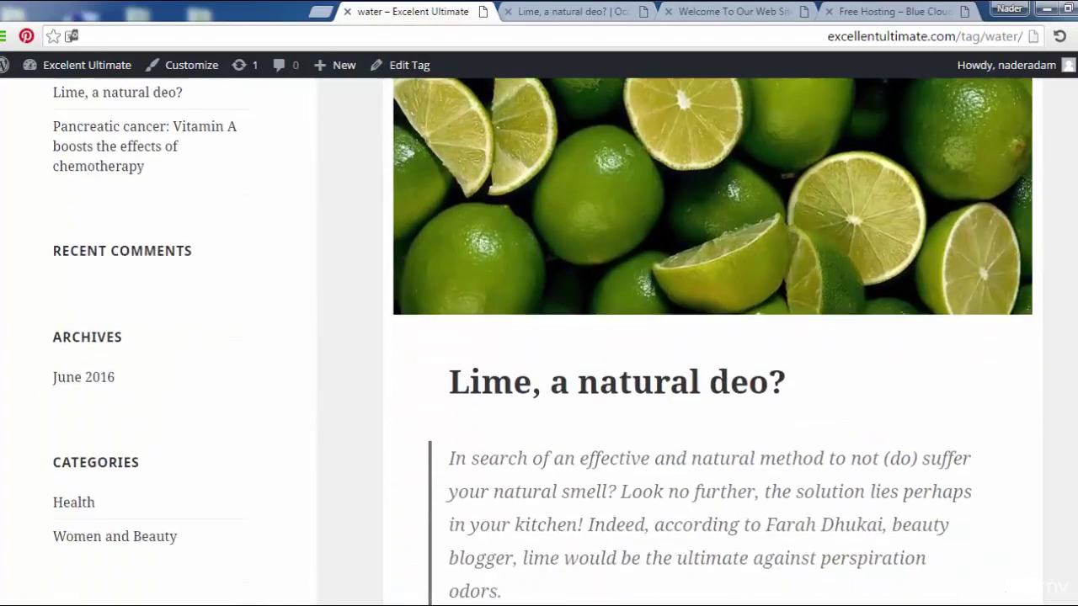
{"action": "scroll", "coordinate": [713, 341], "scroll_direction": "down", "scroll_amount": 15}
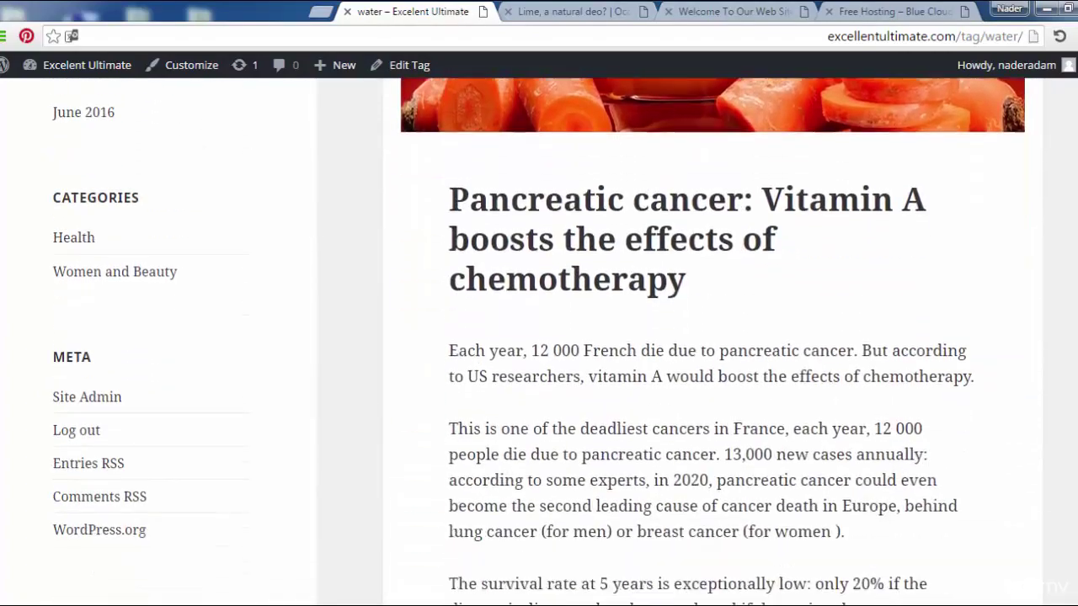
{"action": "scroll", "coordinate": [713, 341], "scroll_direction": "up", "scroll_amount": 20}
{"action": "scroll", "coordinate": [906, 118], "scroll_direction": "up", "scroll_amount": 12}
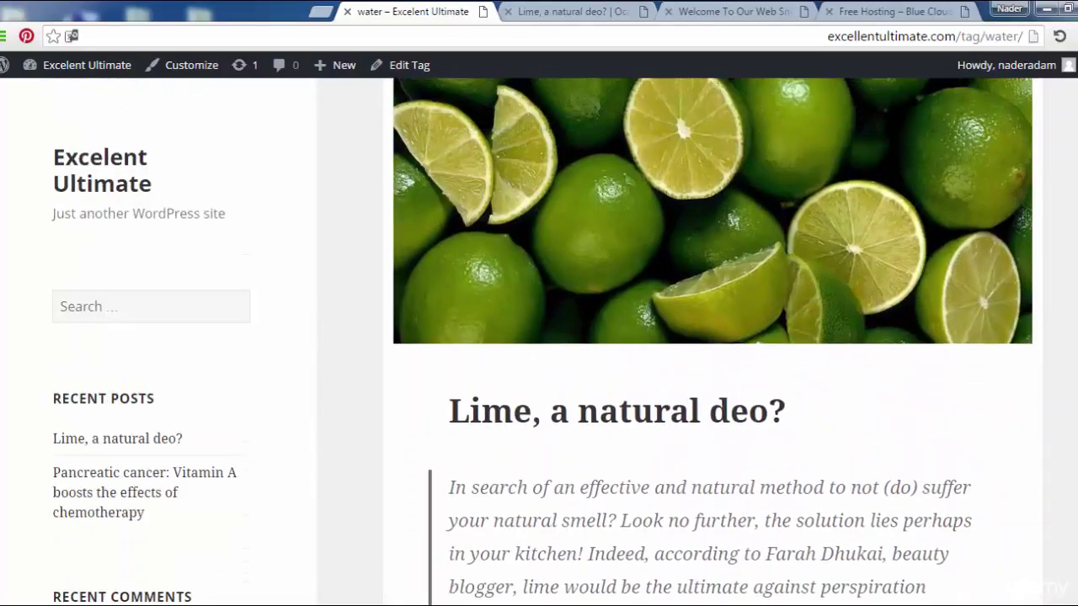